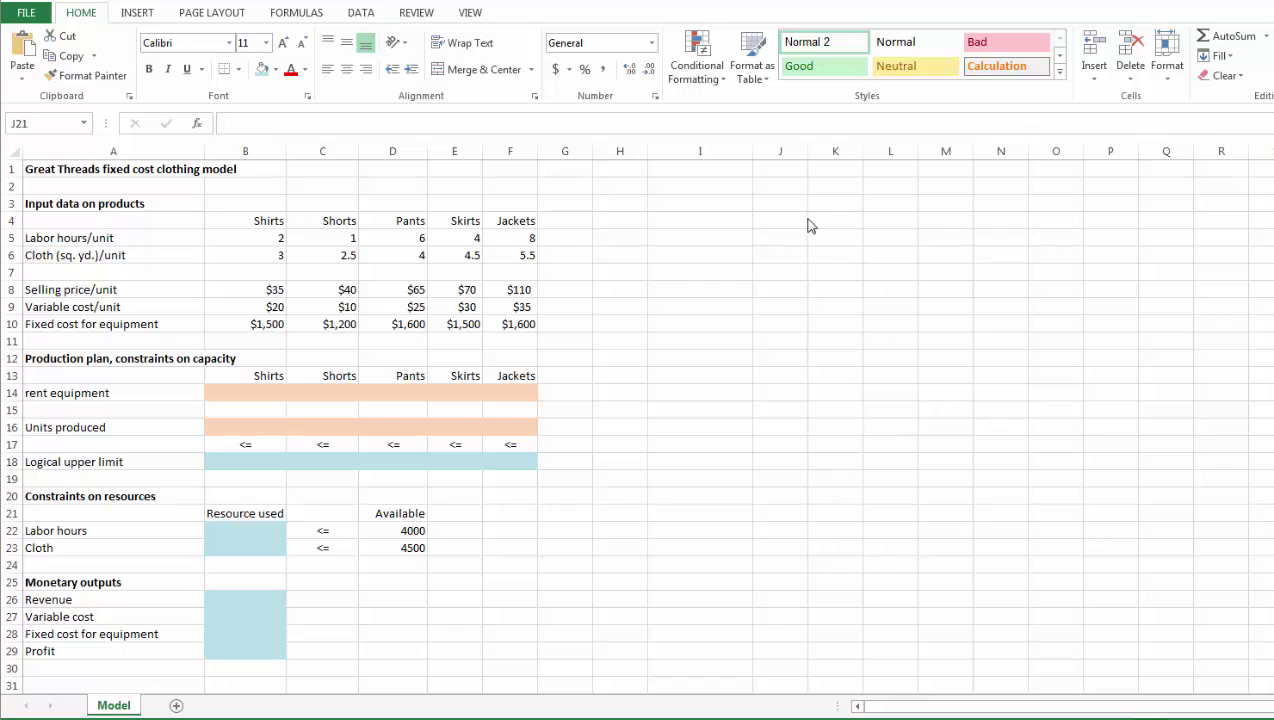
Examine the product input data in B5:F10, including labor hours, cloth, selling price, variable cost and fixed equipment cost
{"action": "left_click", "coordinate": [240, 238]}
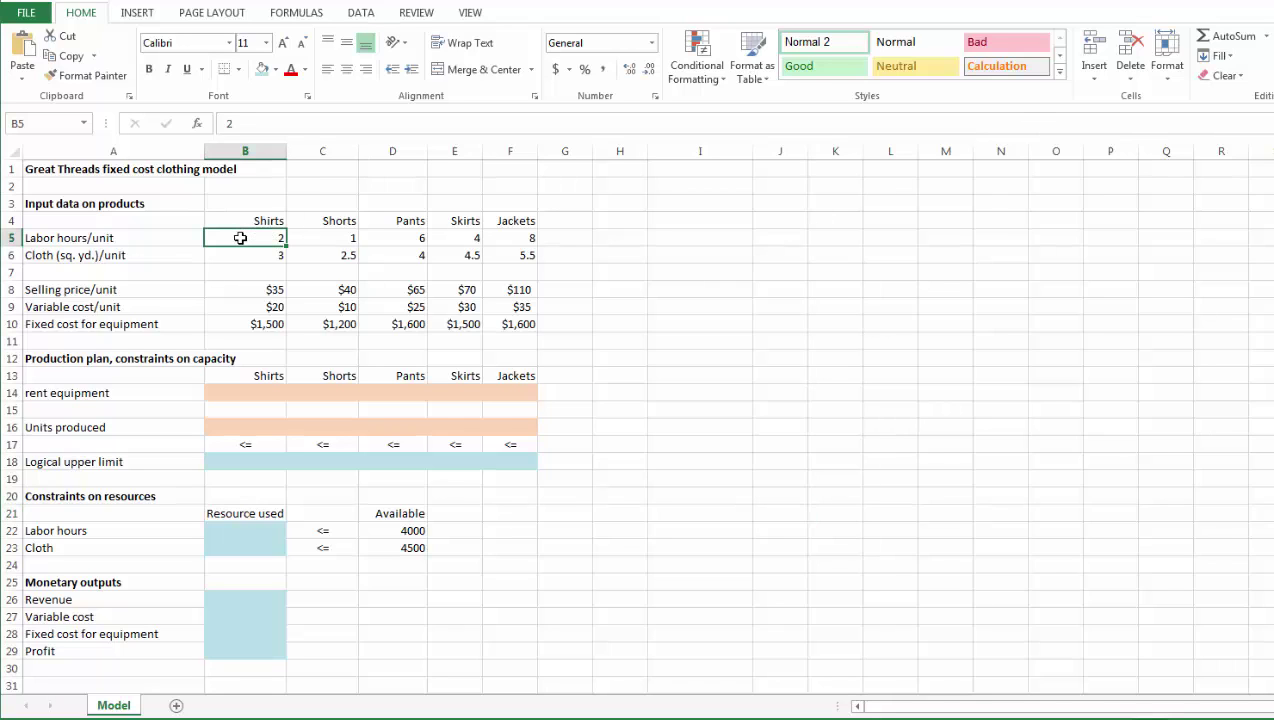
{"action": "left_click_drag", "start_coordinate": [240, 238], "coordinate": [508, 318]}
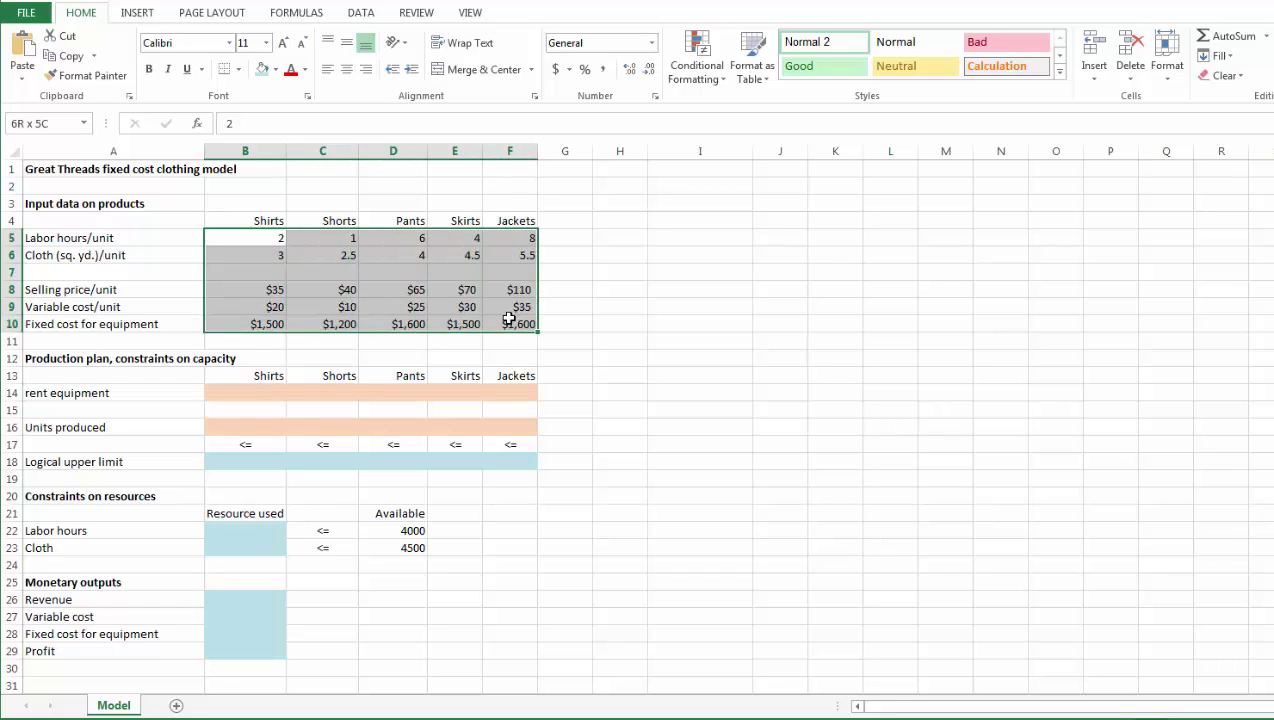
{"action": "left_click", "coordinate": [262, 237]}
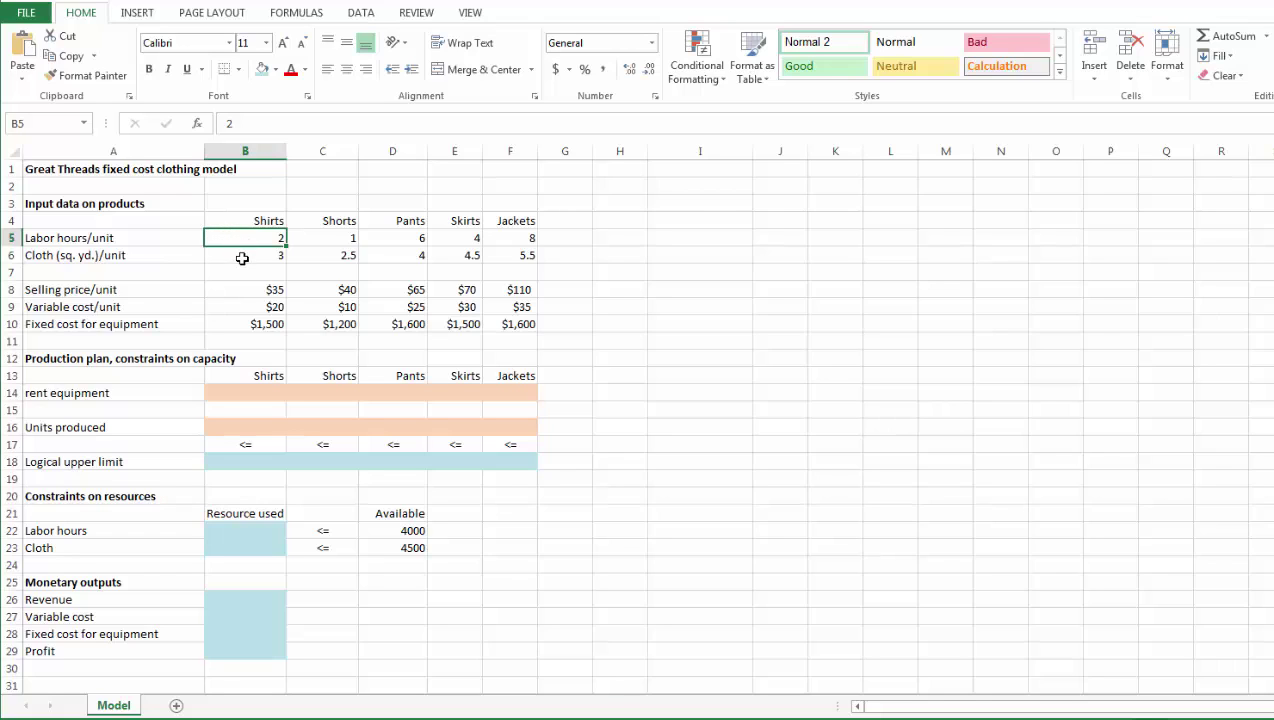
{"action": "left_click", "coordinate": [242, 258]}
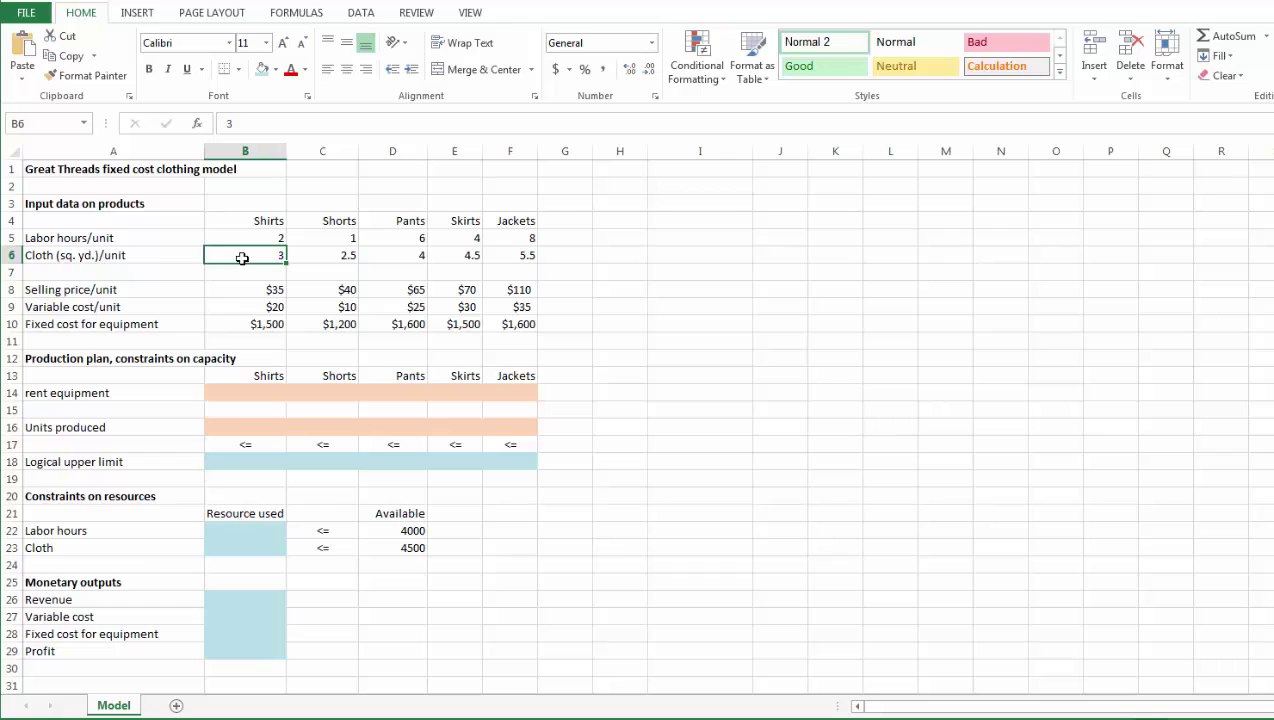
{"action": "left_click", "coordinate": [242, 289]}
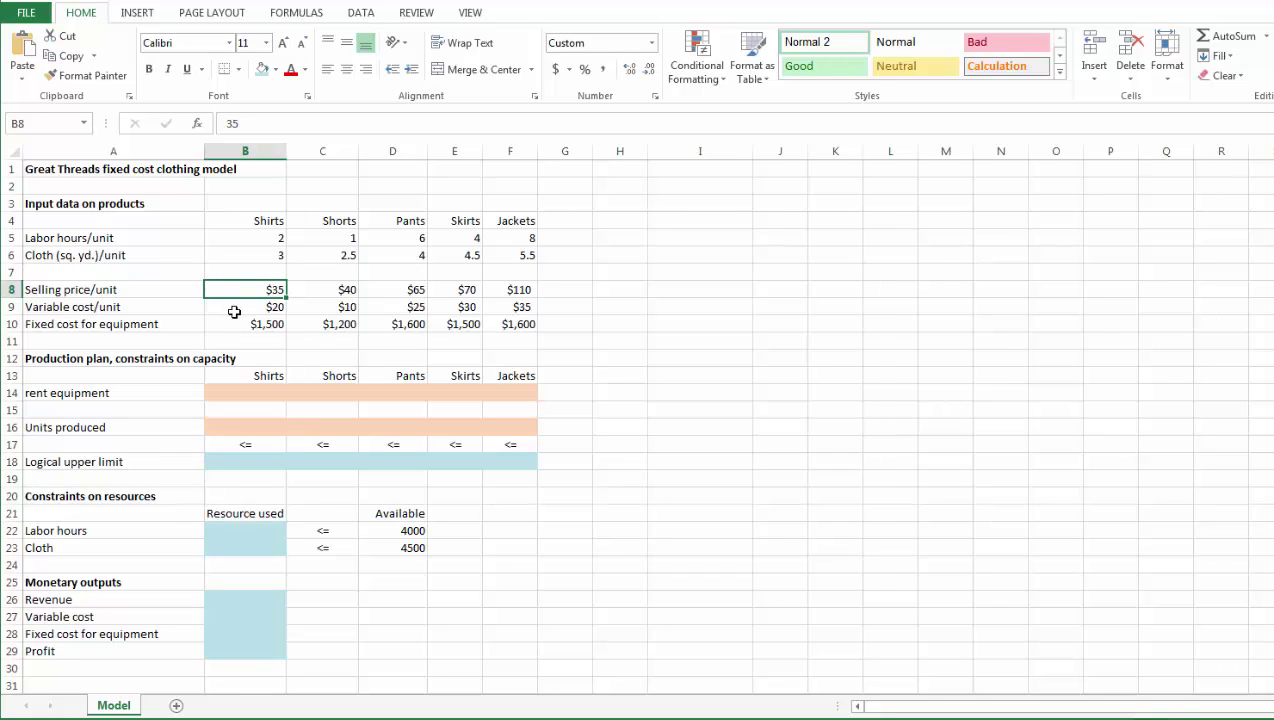
{"action": "left_click", "coordinate": [236, 310]}
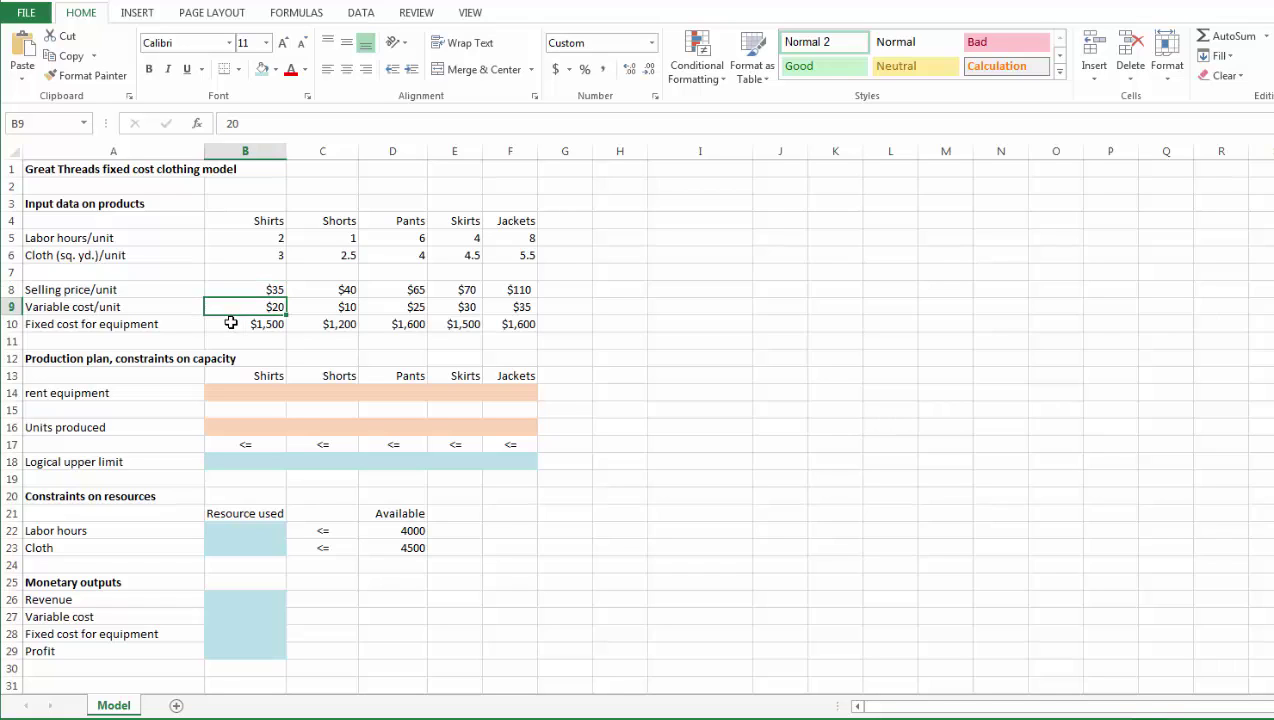
{"action": "left_click", "coordinate": [231, 324]}
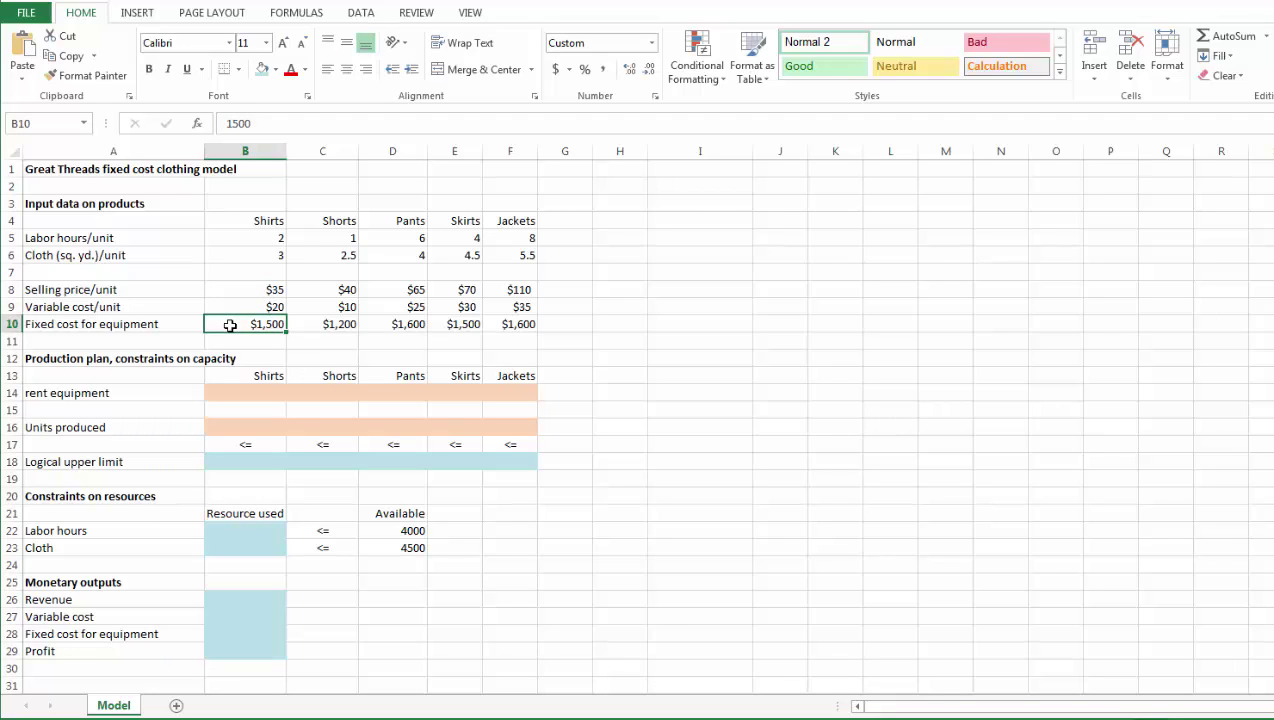
{"action": "left_click", "coordinate": [638, 407]}
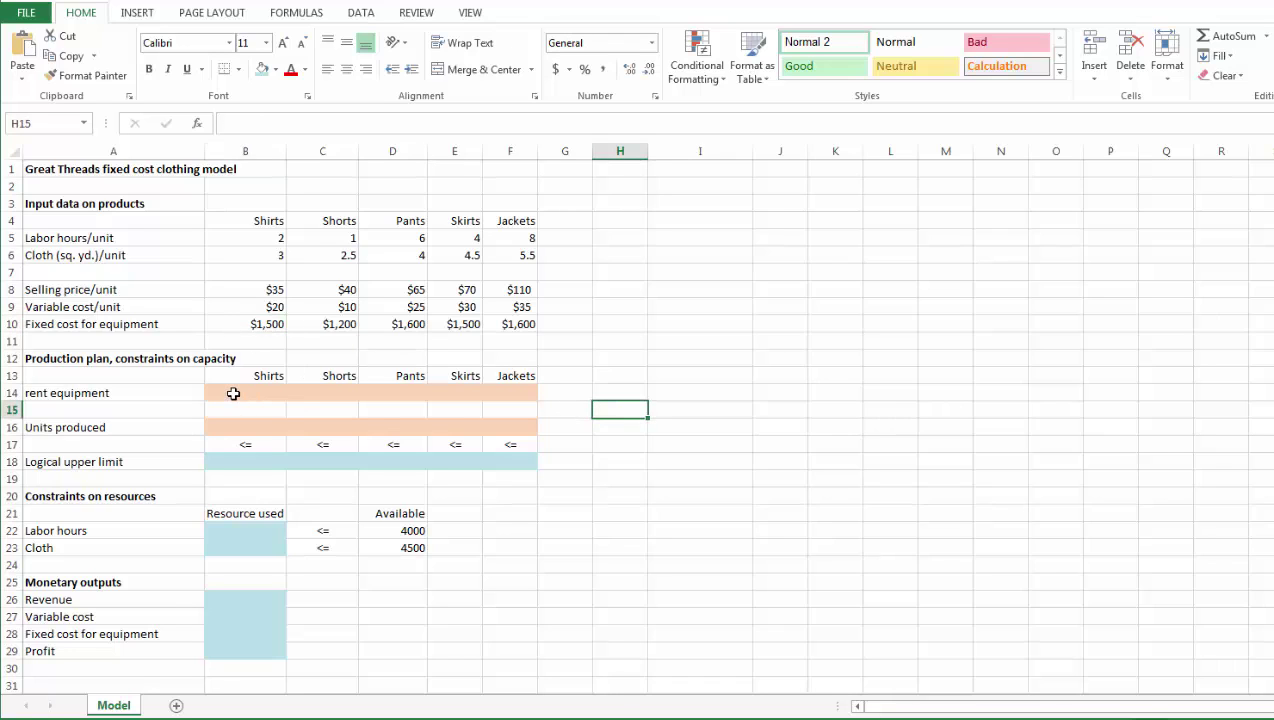
Examine the decision cells of the production plan for renting equipment (B14:F14) and units produced (B16:F16)
{"action": "left_click_drag", "start_coordinate": [233, 393], "coordinate": [521, 393]}
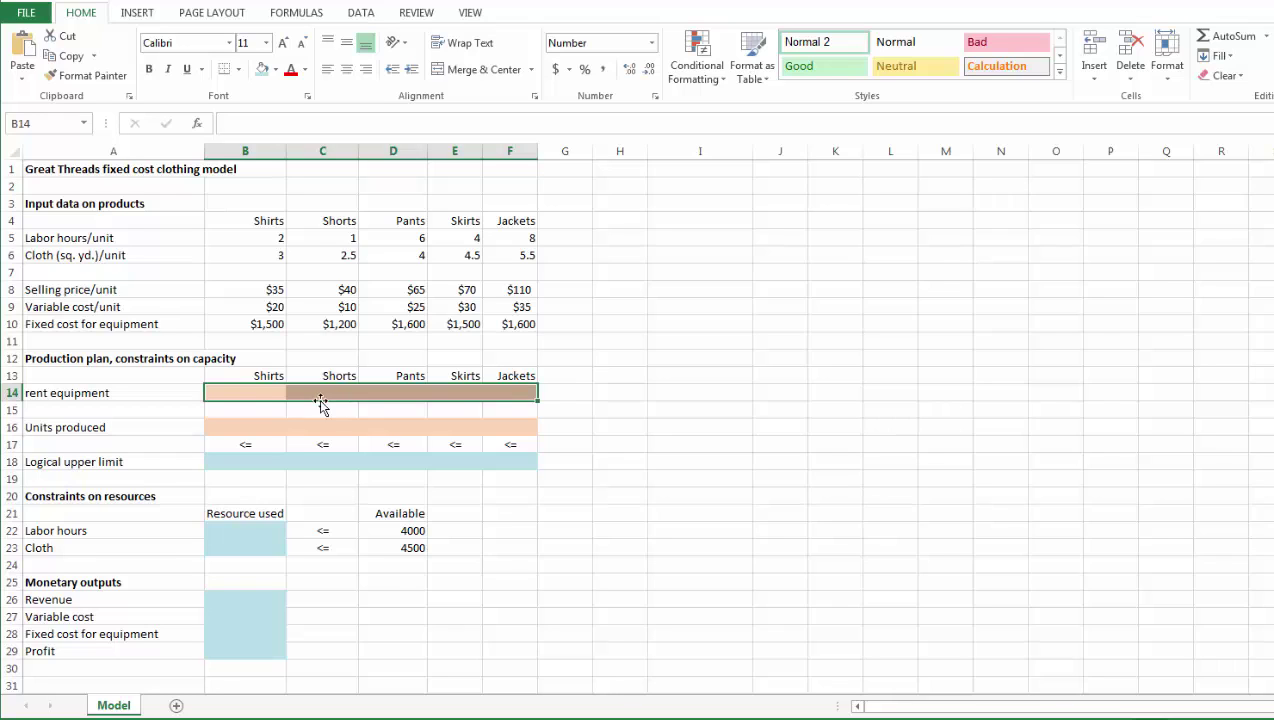
{"action": "left_click", "coordinate": [252, 391]}
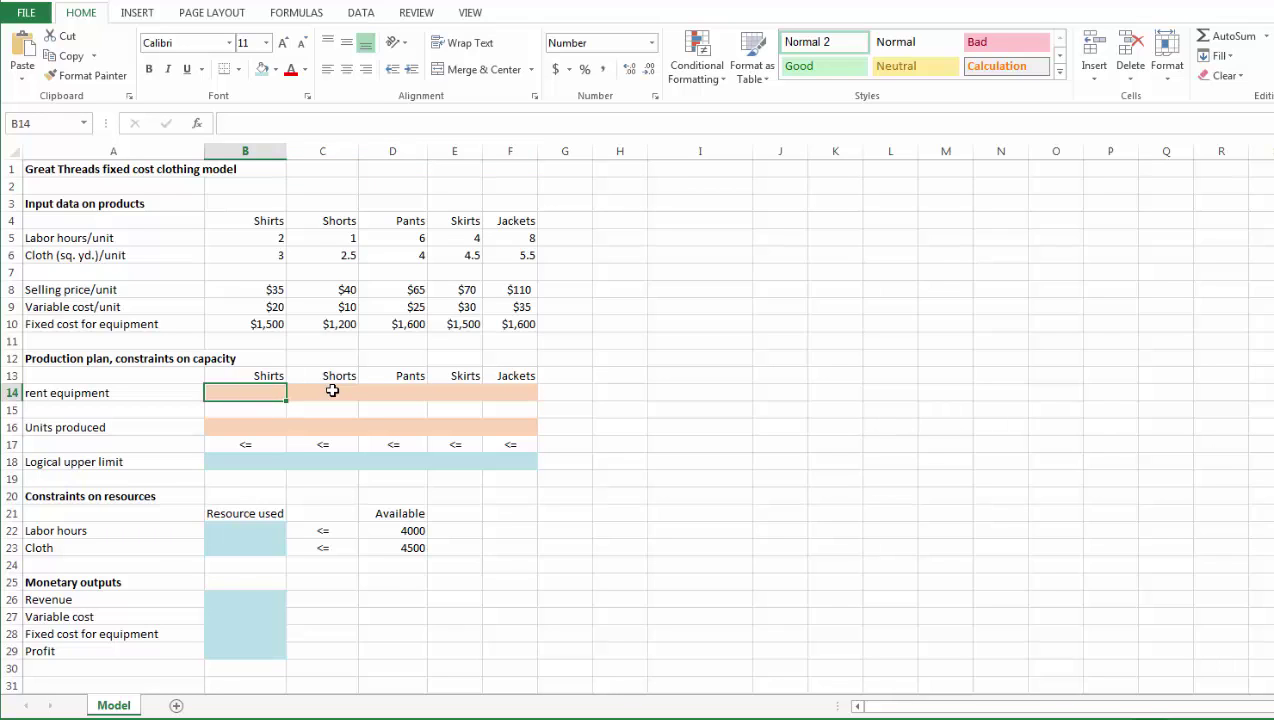
{"action": "left_click", "coordinate": [332, 391]}
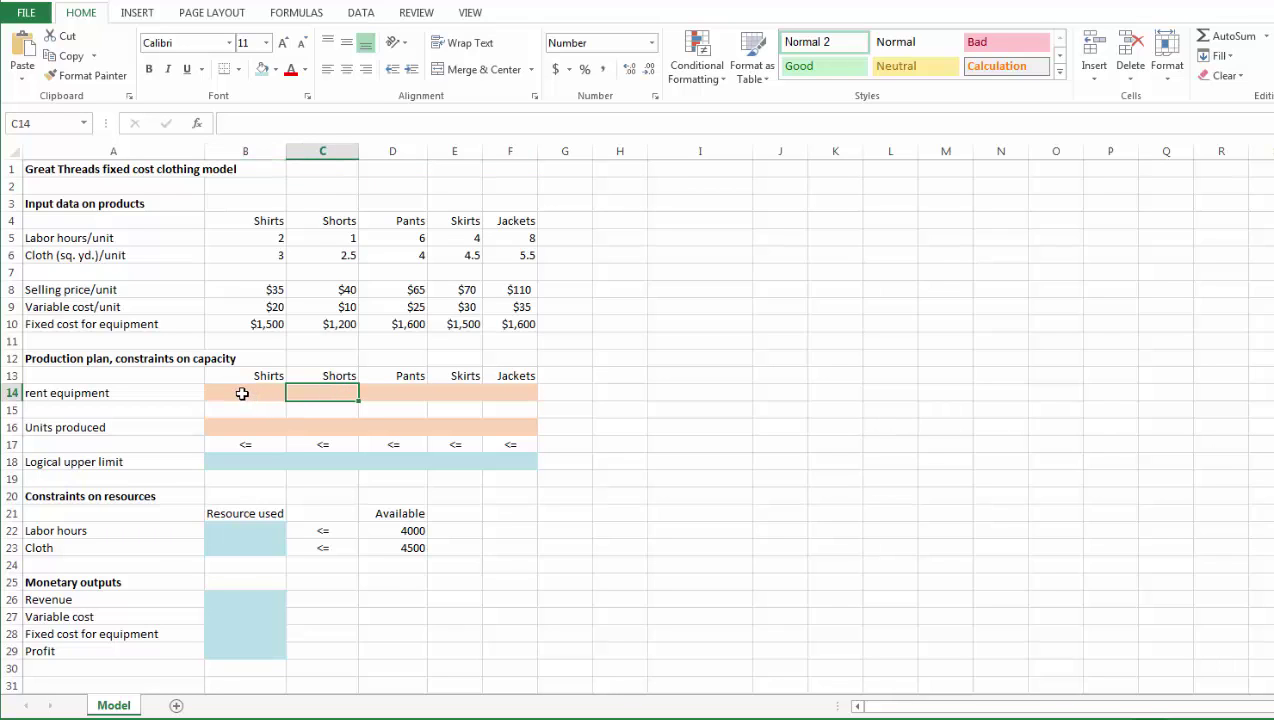
{"action": "left_click", "coordinate": [242, 394]}
{"action": "left_click", "coordinate": [314, 392]}
{"action": "left_click", "coordinate": [405, 392]}
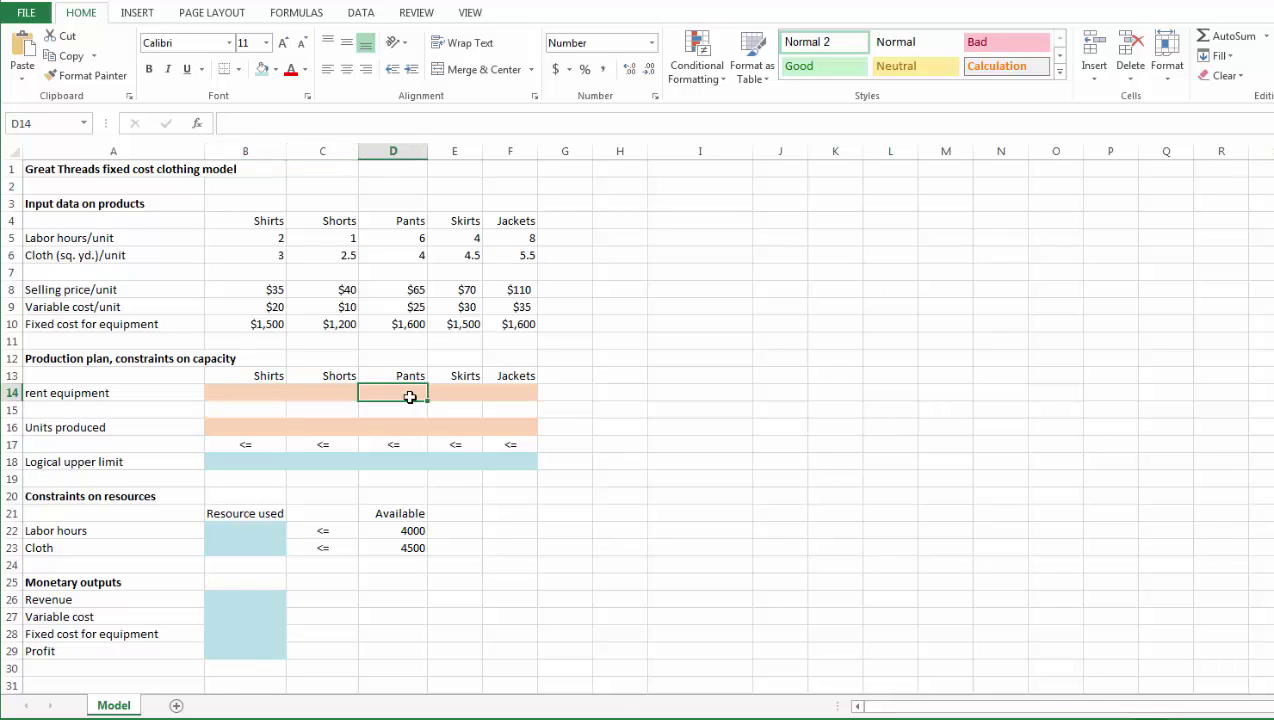
{"action": "left_click", "coordinate": [450, 391]}
{"action": "left_click", "coordinate": [509, 392]}
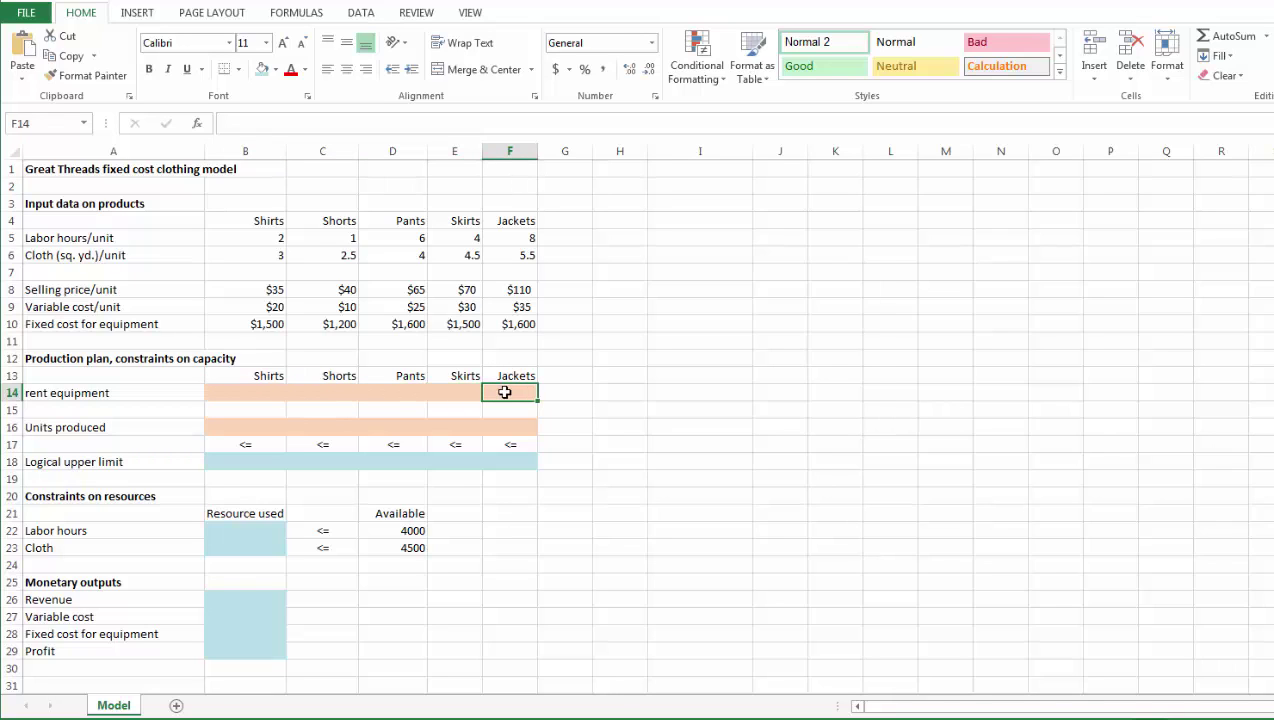
{"action": "left_click", "coordinate": [227, 427]}
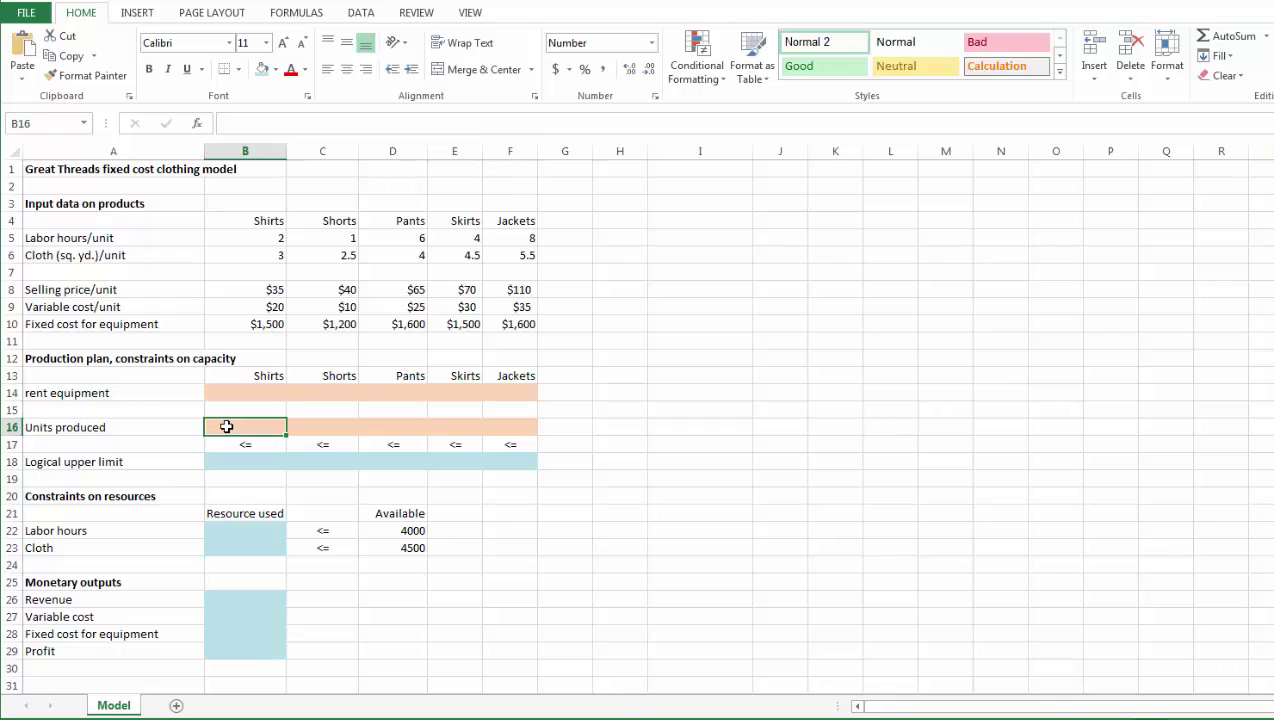
{"action": "left_click", "coordinate": [509, 427]}
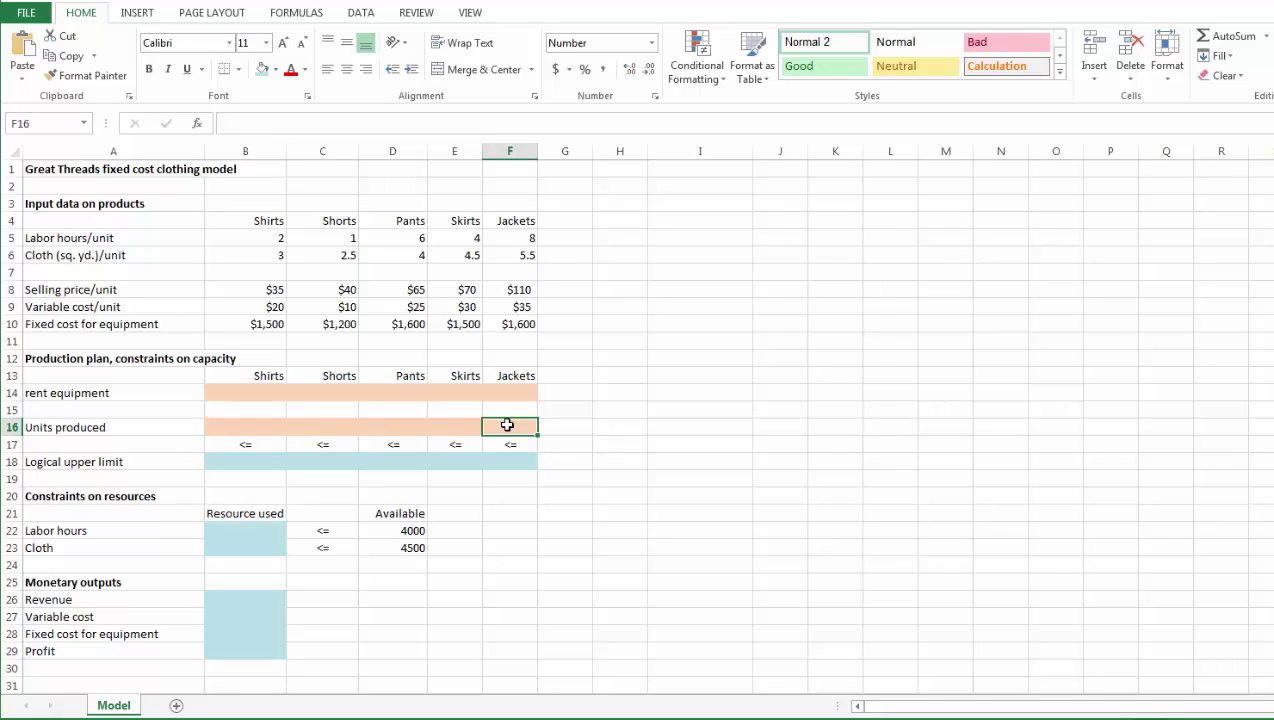
Enter the logical upper limit for shirts in B18 as =B14*MIN($D$22/B5,$D$23/B6)
{"action": "left_click", "coordinate": [246, 459]}
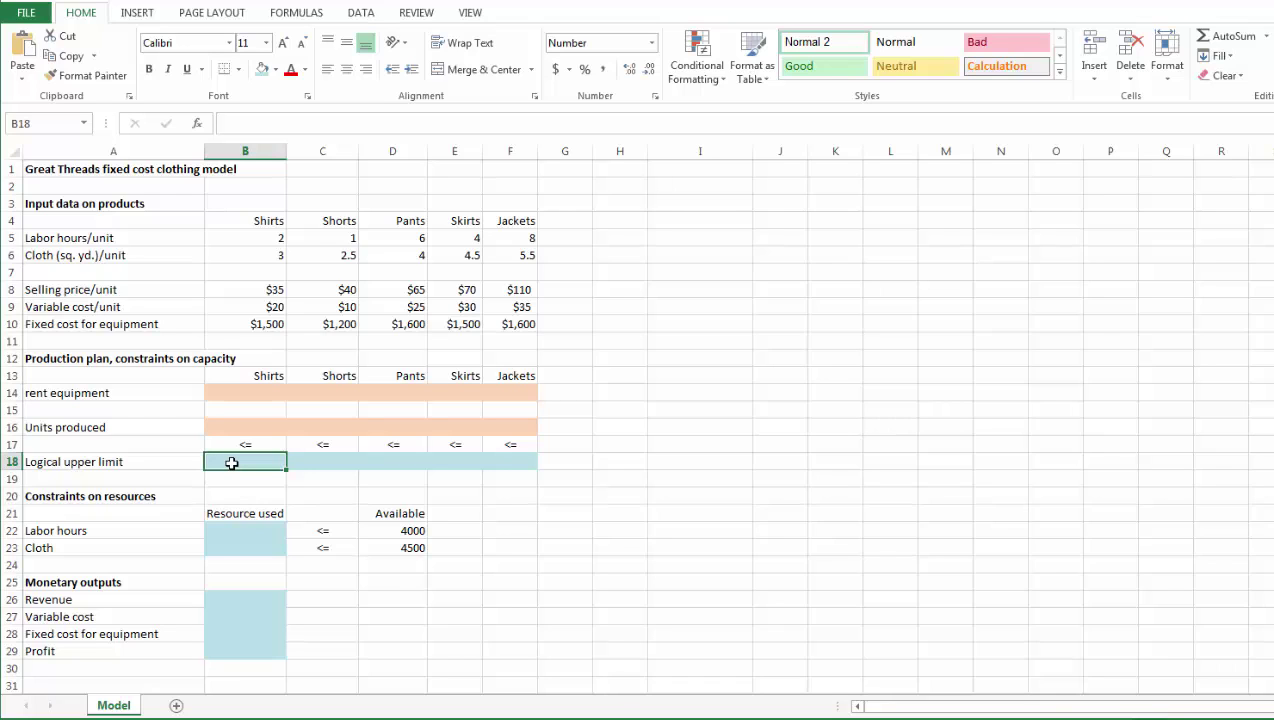
{"action": "type", "text": "="}
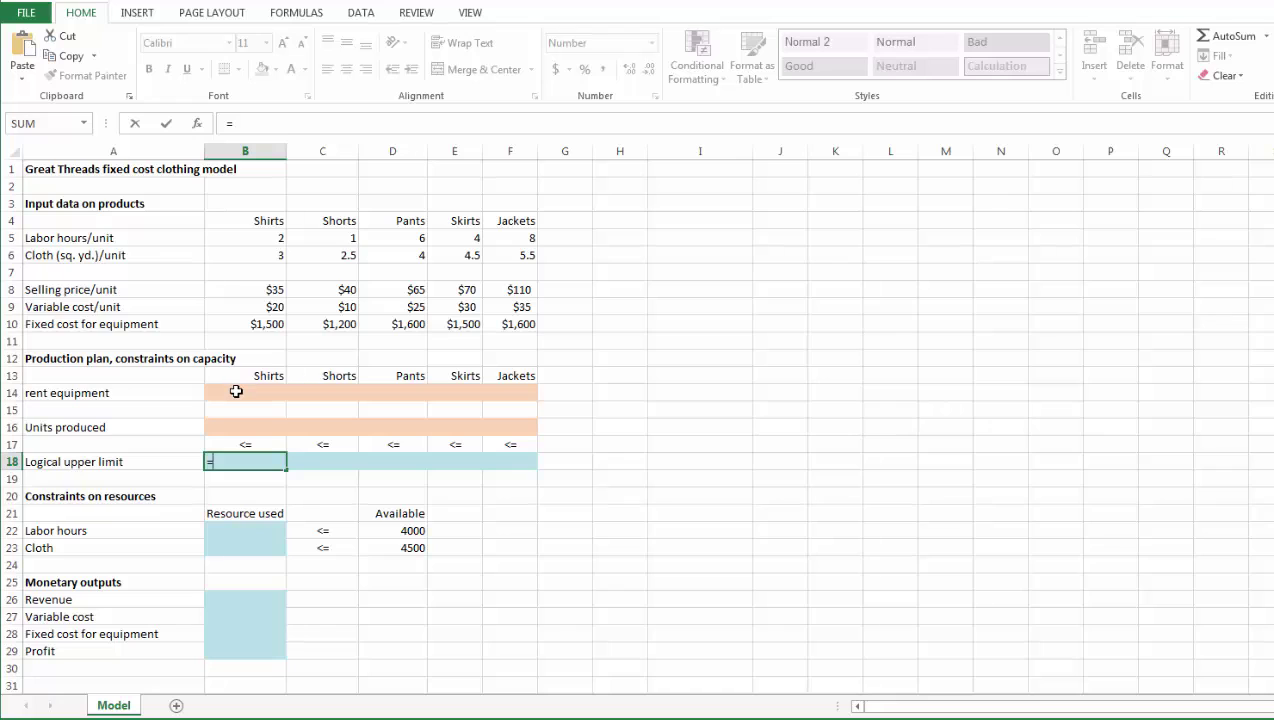
{"action": "left_click", "coordinate": [236, 391]}
{"action": "type", "text": "*"}
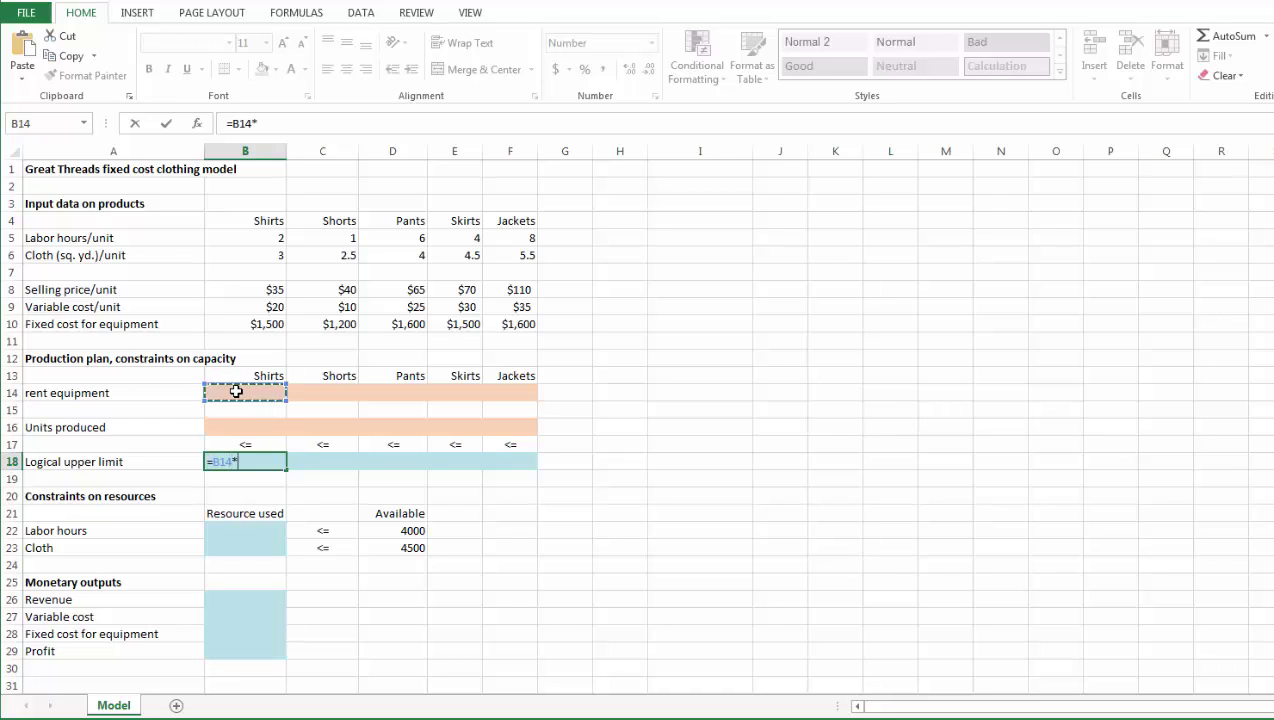
{"action": "type", "text": "min"}
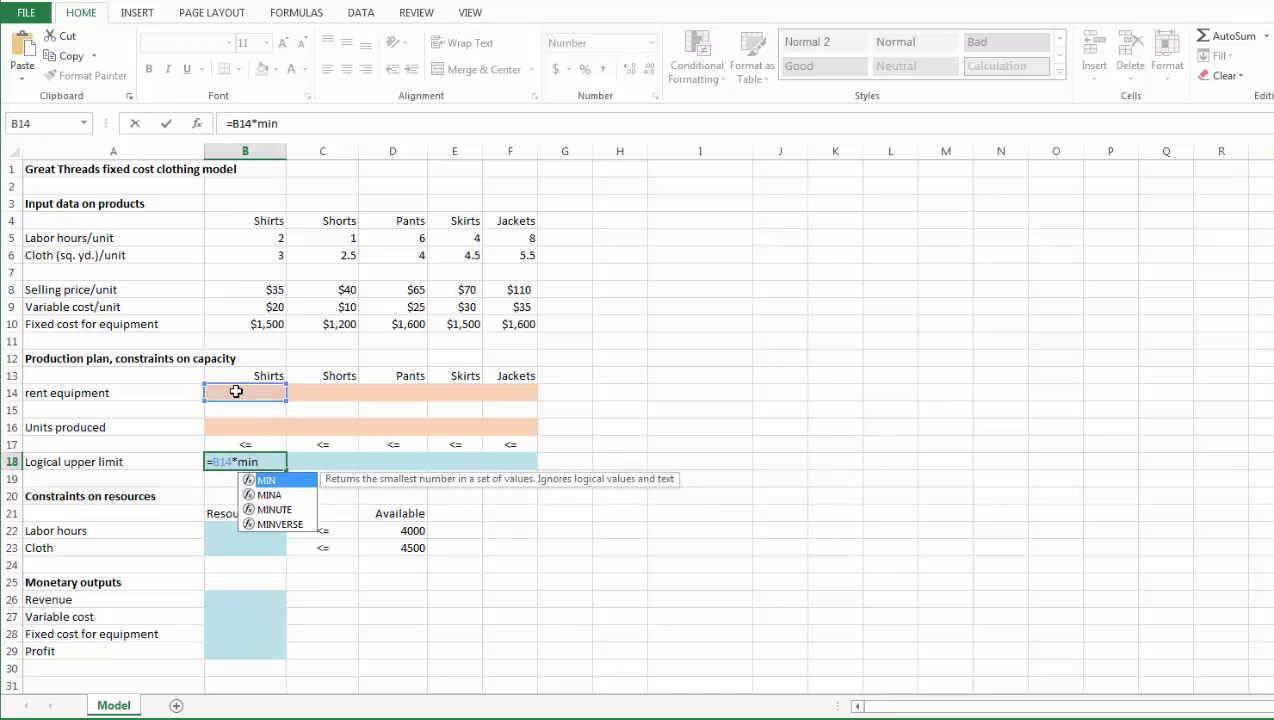
{"action": "type", "text": "("}
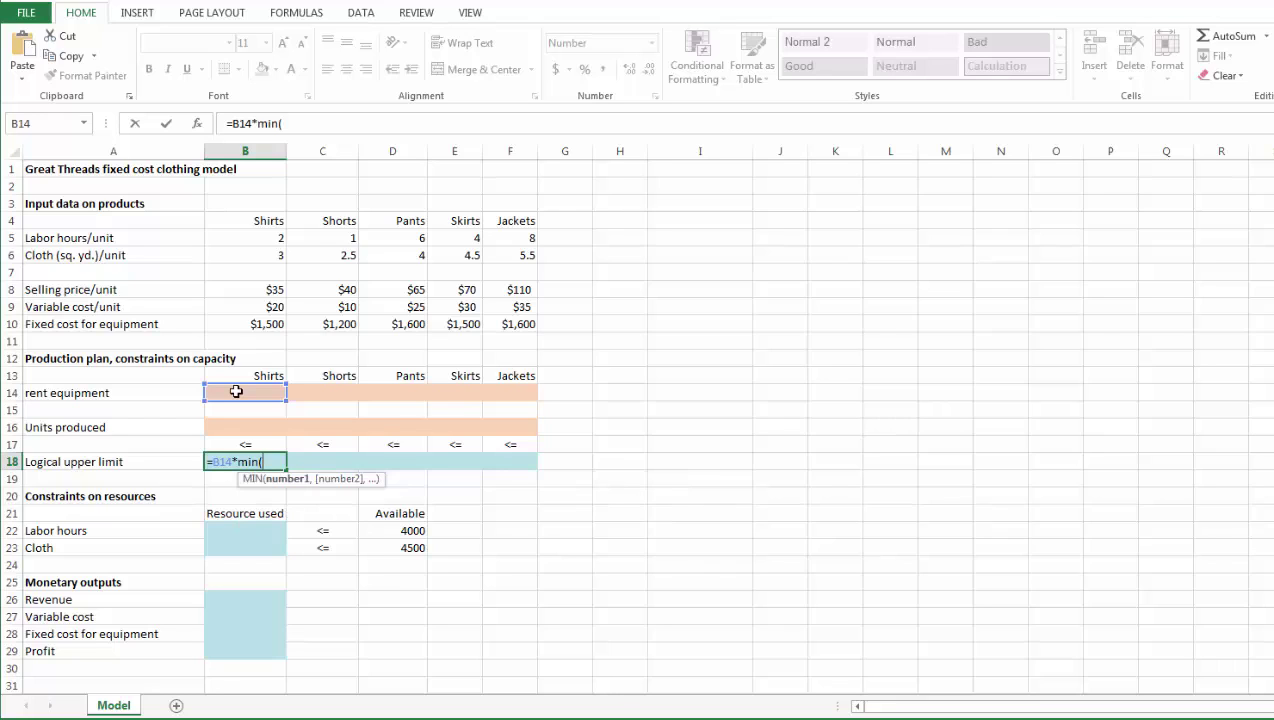
{"action": "left_click", "coordinate": [395, 531]}
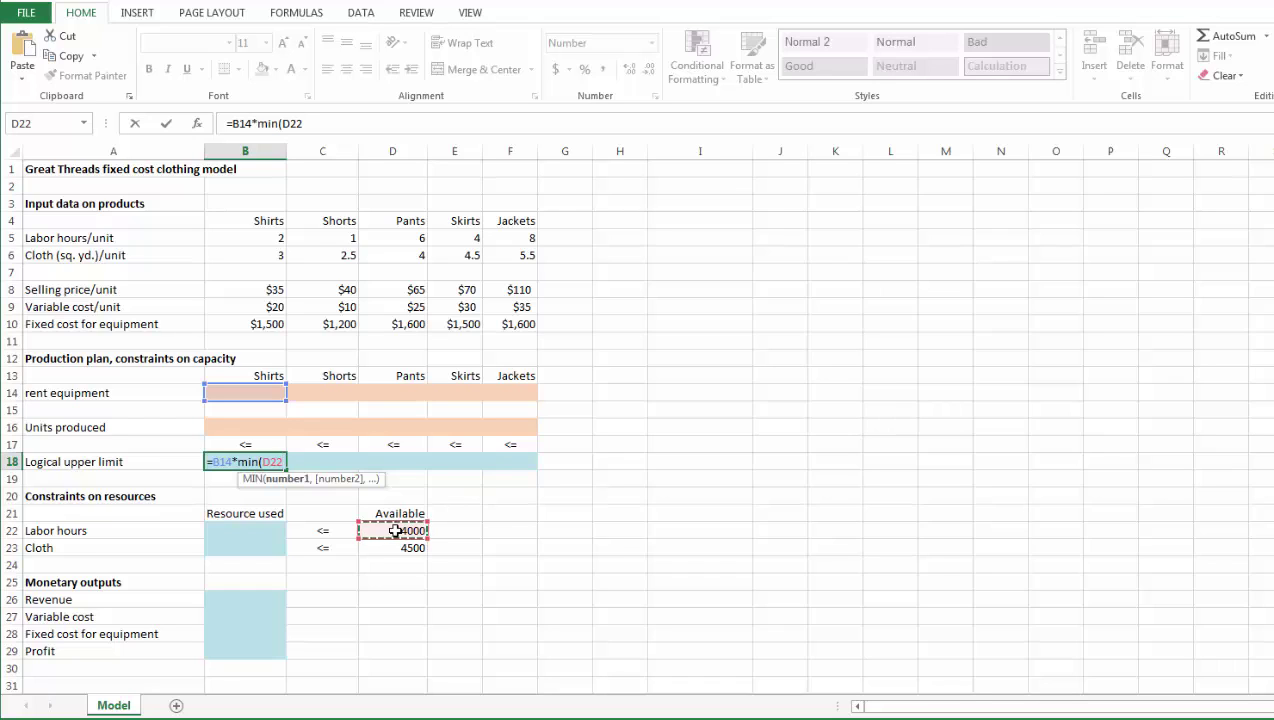
{"action": "key", "text": "F4"}
{"action": "type", "text": "/"}
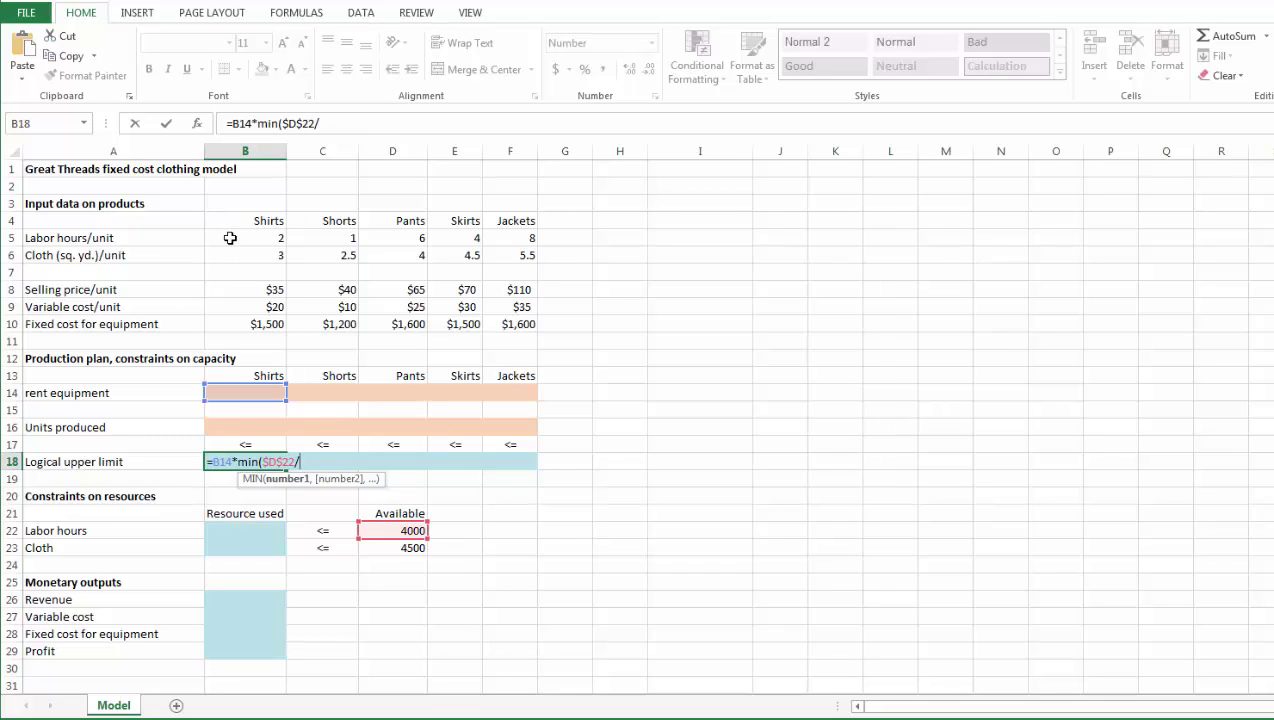
{"action": "left_click", "coordinate": [230, 238]}
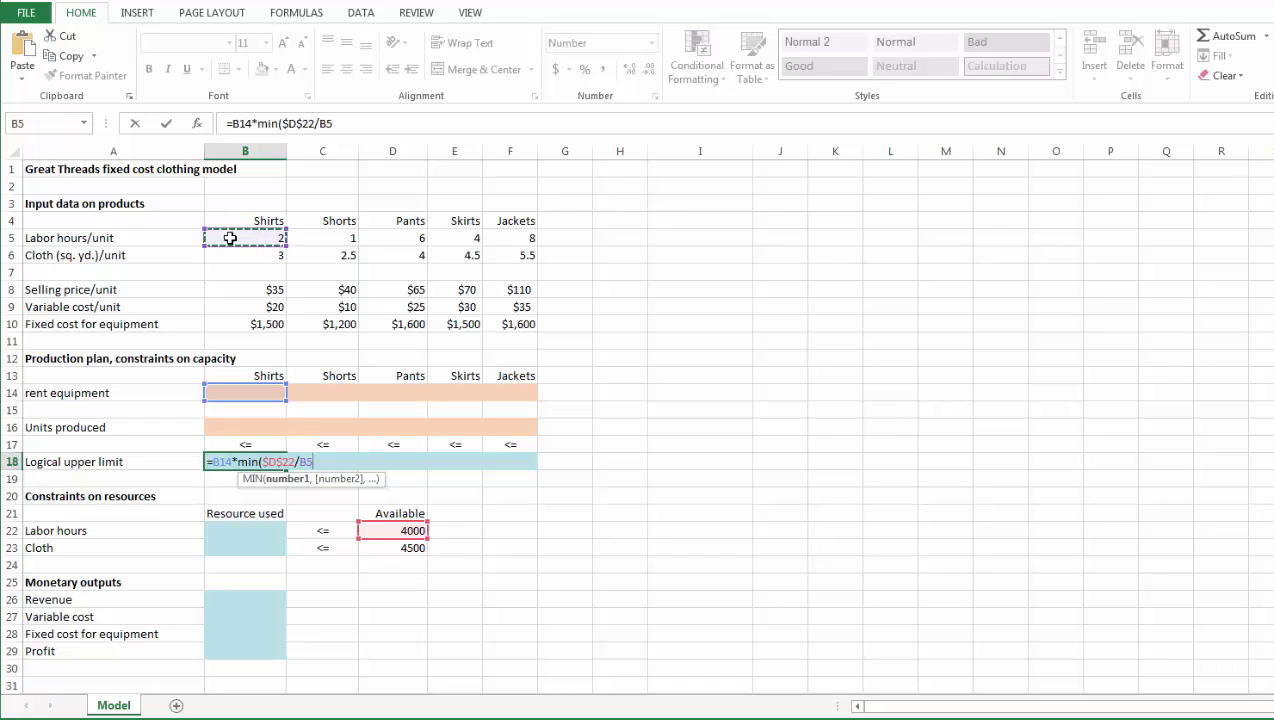
{"action": "type", "text": ","}
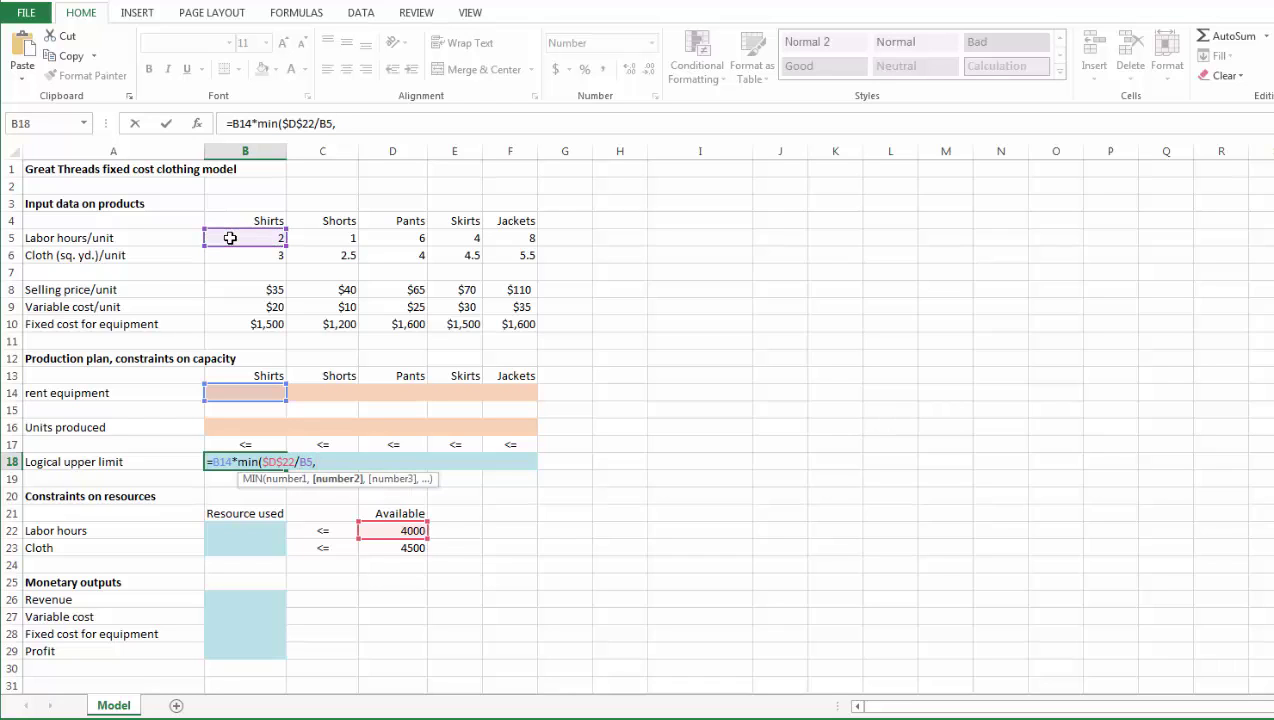
{"action": "left_click", "coordinate": [393, 548]}
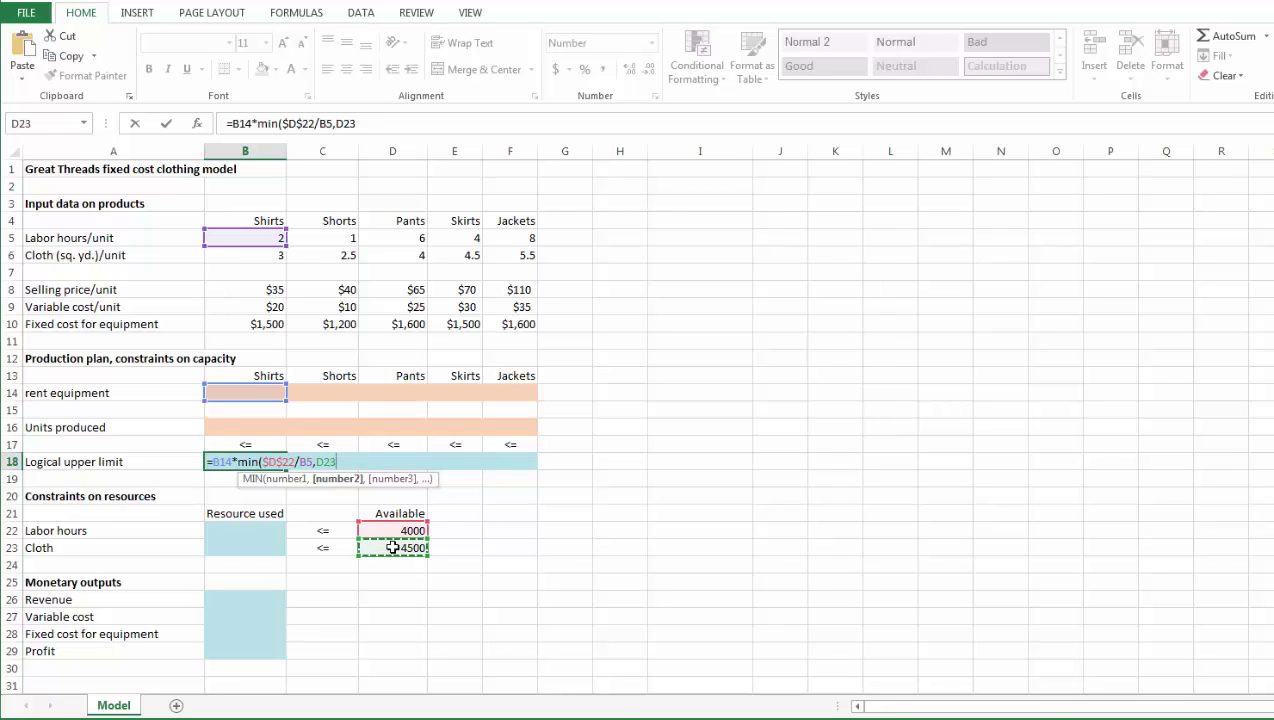
{"action": "key", "text": "F4"}
{"action": "type", "text": "/"}
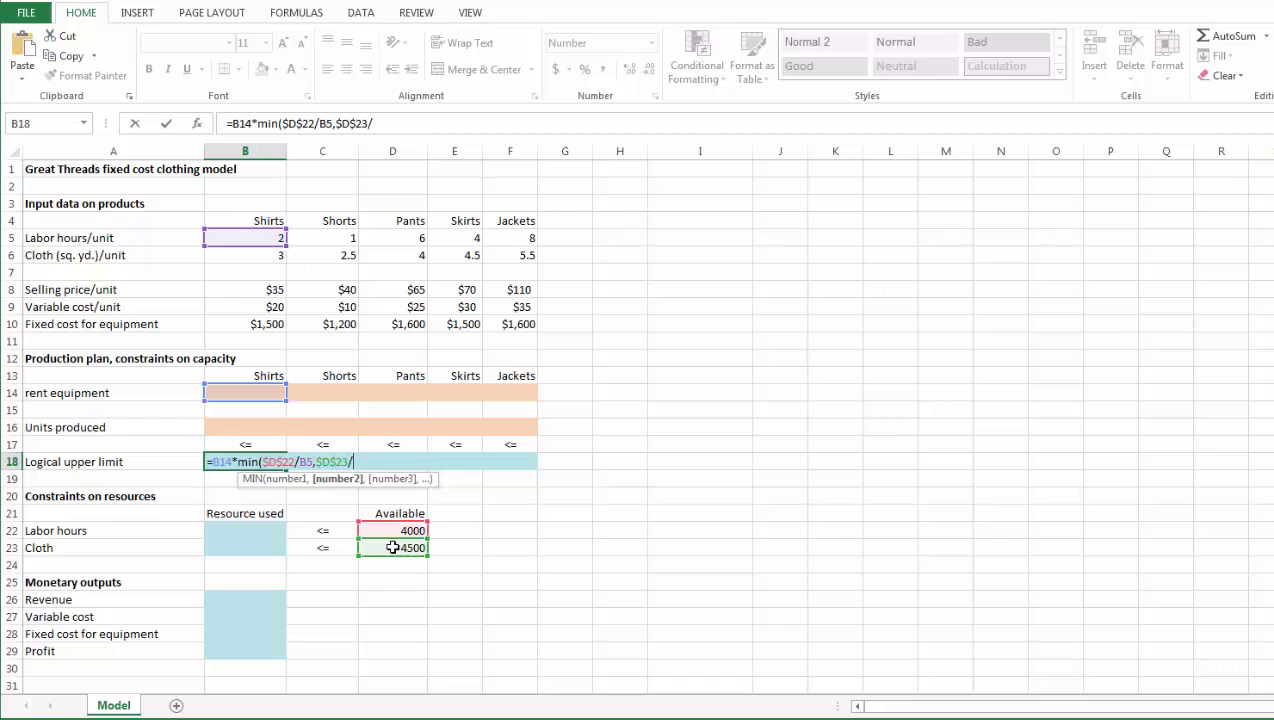
{"action": "left_click", "coordinate": [213, 265]}
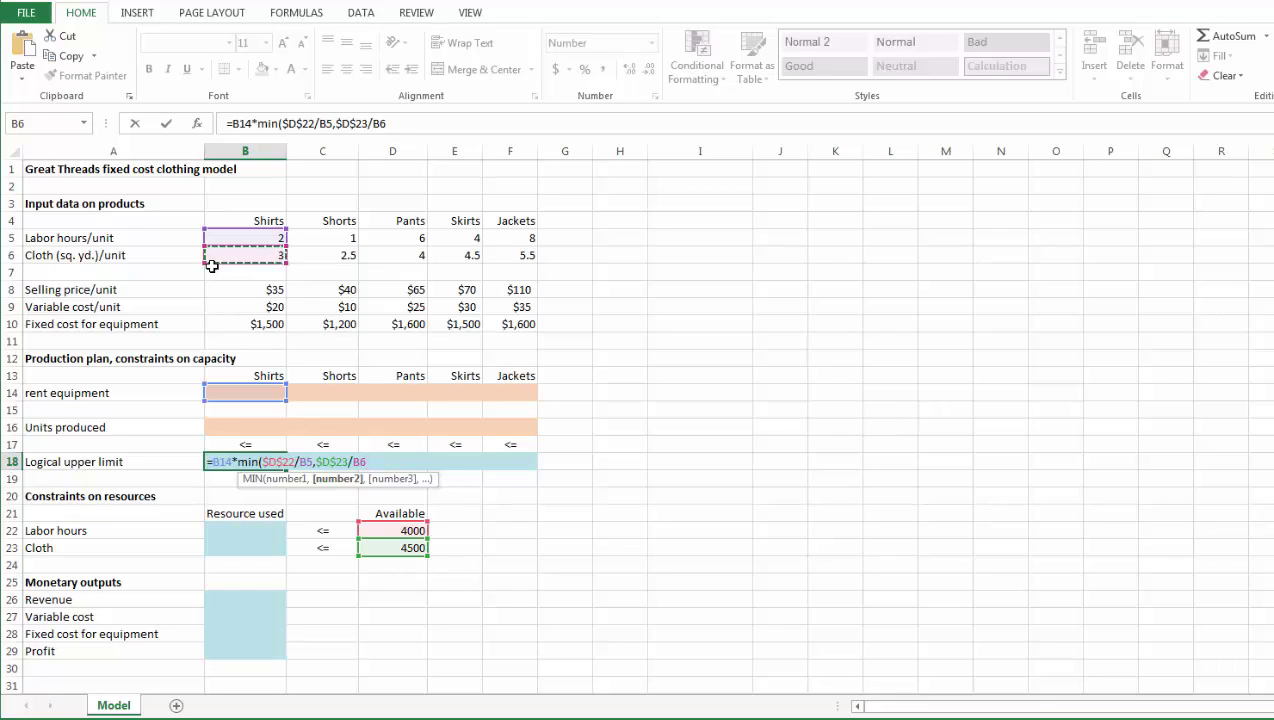
{"action": "type", "text": ")"}
{"action": "key", "text": "Return"}
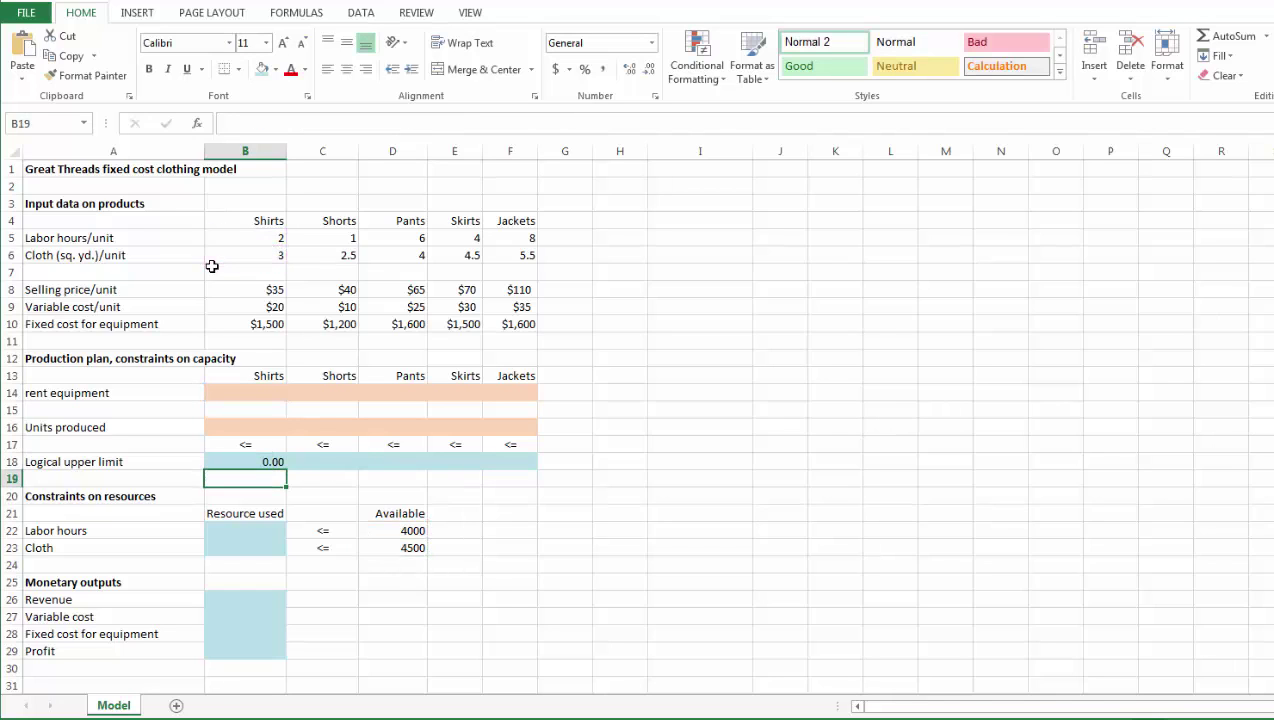
Copy the logical upper limit formula from B18 across to F18 for the remaining products
{"action": "left_click", "coordinate": [248, 463]}
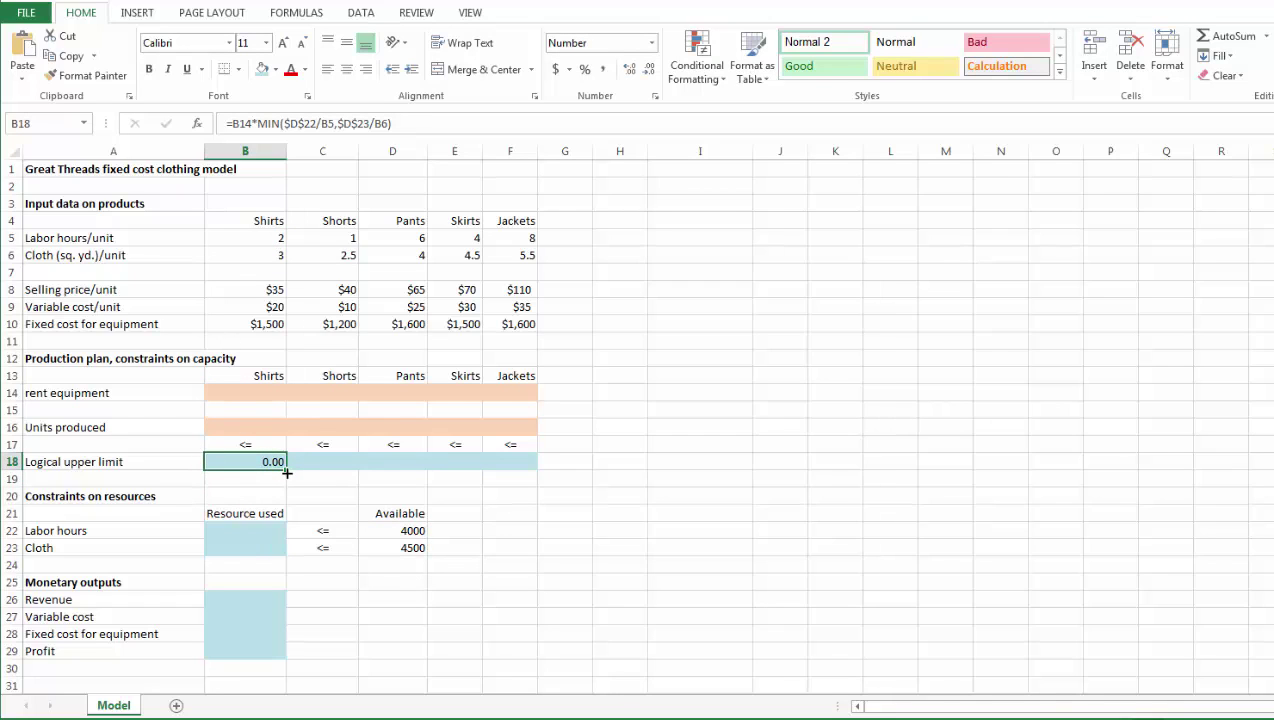
{"action": "left_click_drag", "start_coordinate": [286, 473], "coordinate": [531, 481]}
{"action": "left_click", "coordinate": [518, 528]}
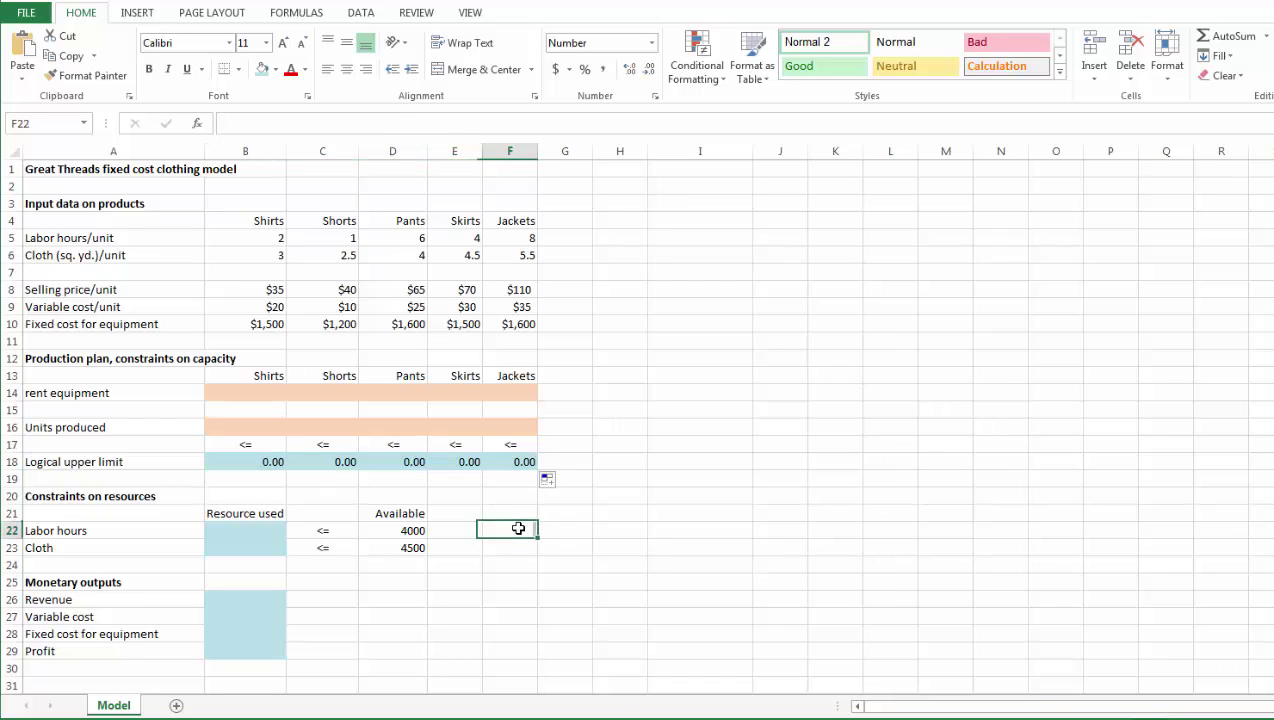
Enter the labor hours used in B22 as =SUMPRODUCT(B5:F5,$B$16:$F$16)
{"action": "left_click", "coordinate": [222, 530]}
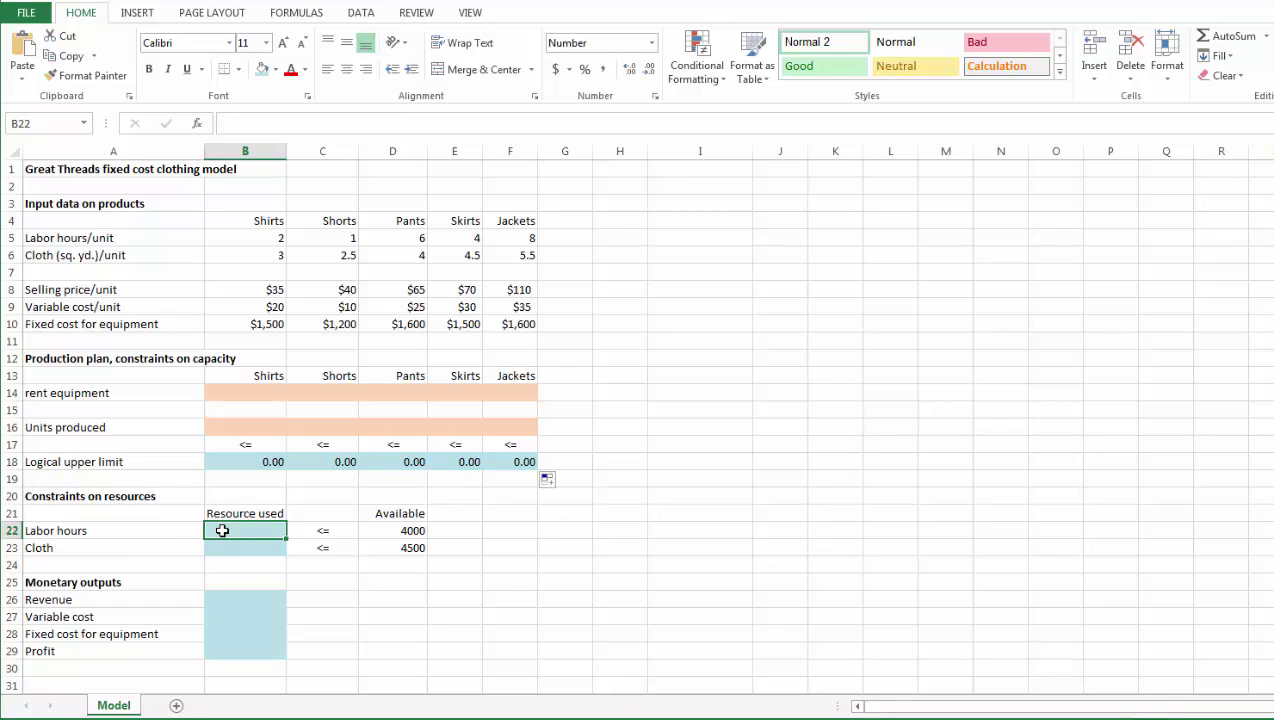
{"action": "type", "text": "="}
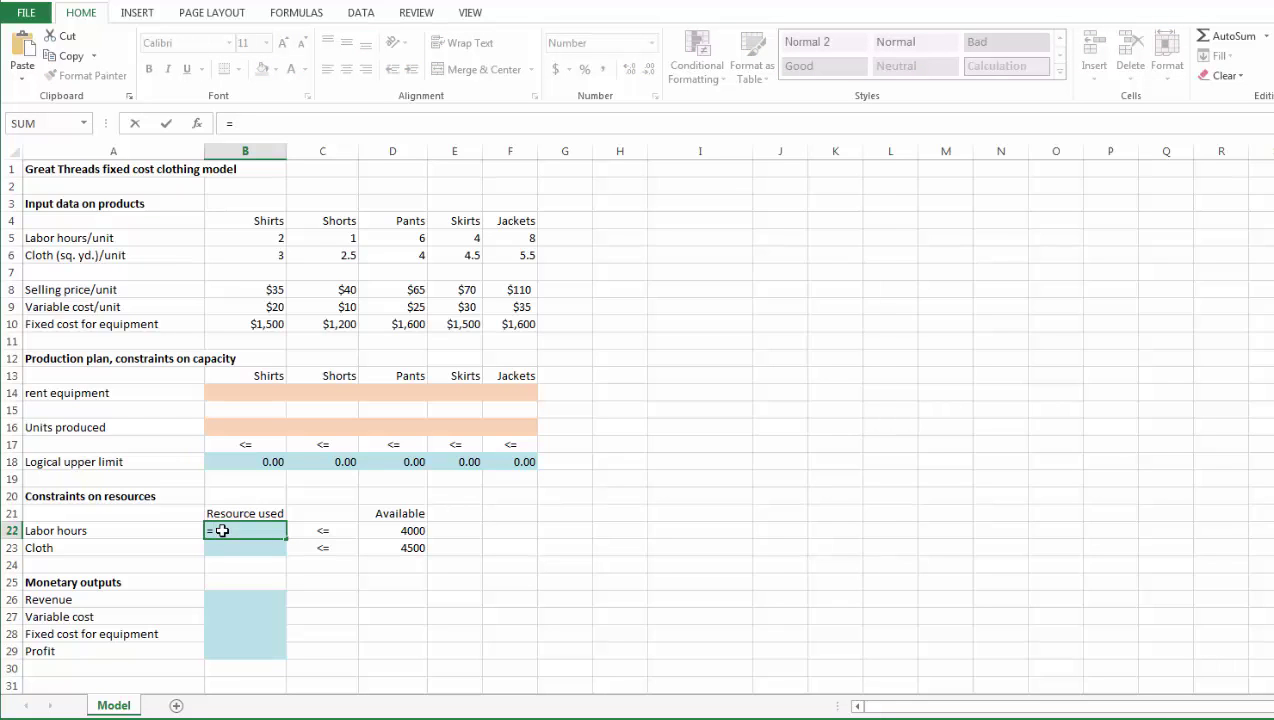
{"action": "type", "text": "sump"}
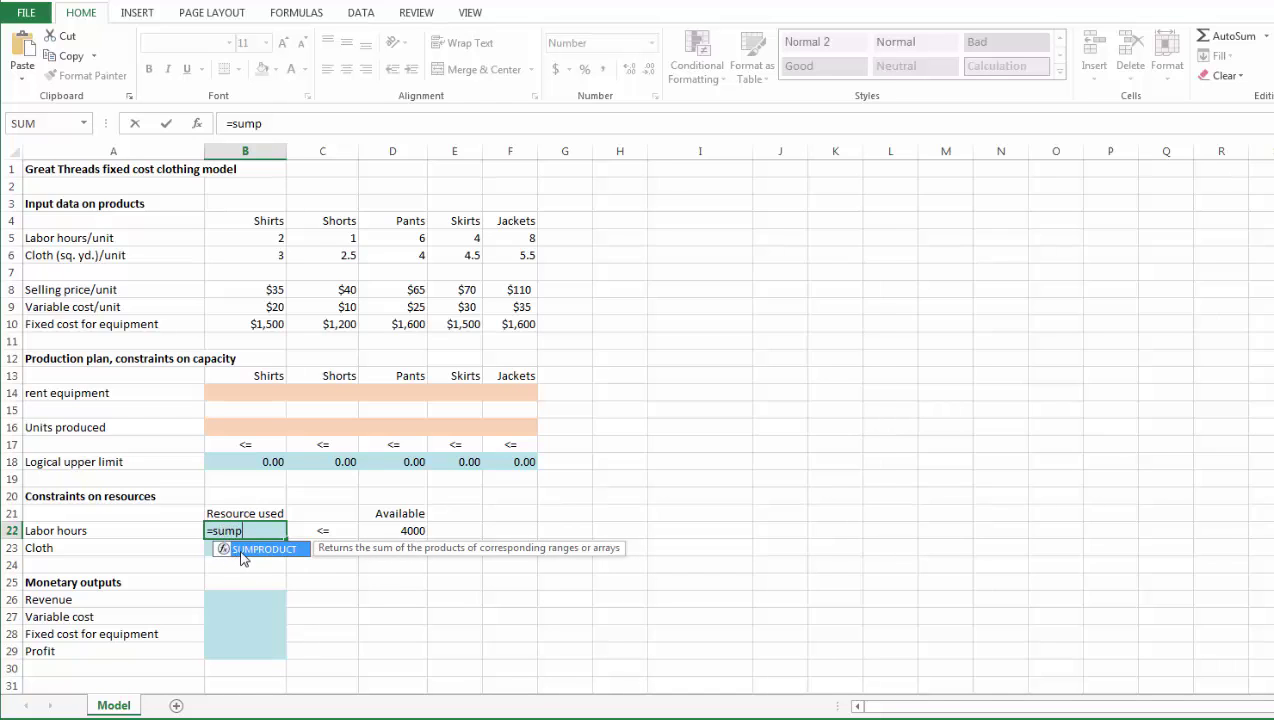
{"action": "double_click", "coordinate": [240, 550]}
{"action": "left_click_drag", "start_coordinate": [252, 238], "coordinate": [500, 237]}
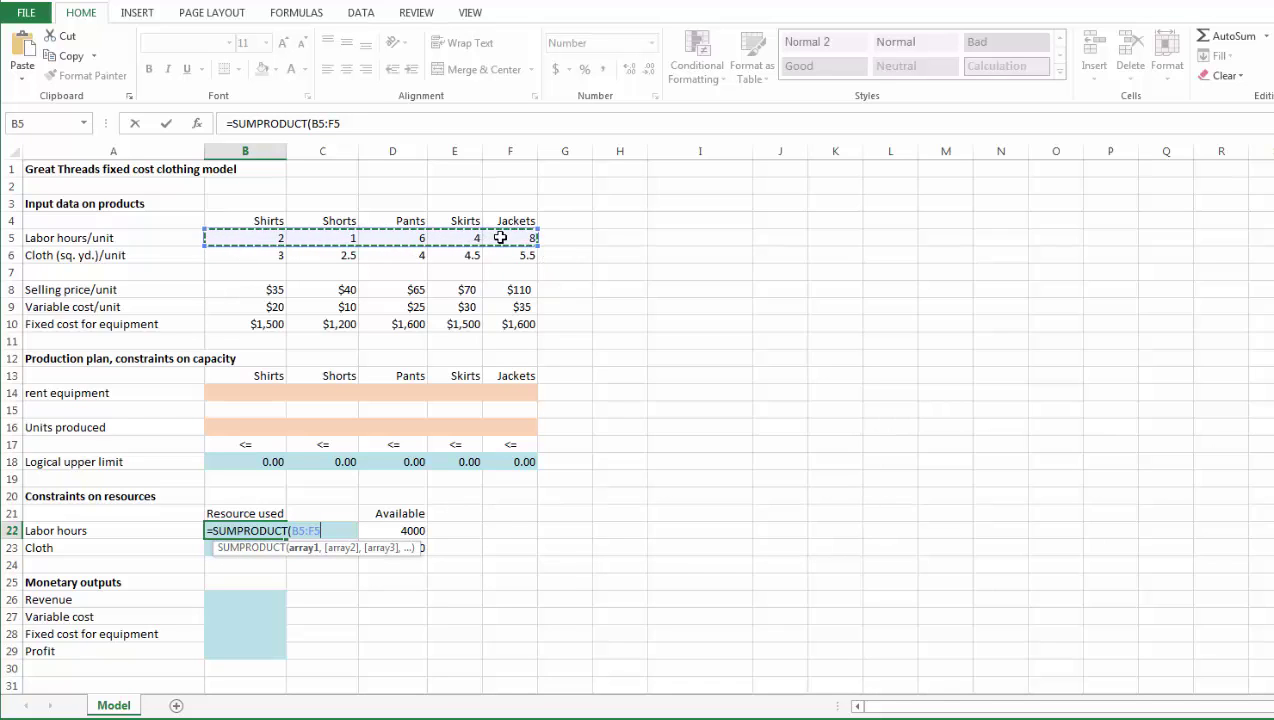
{"action": "type", "text": ","}
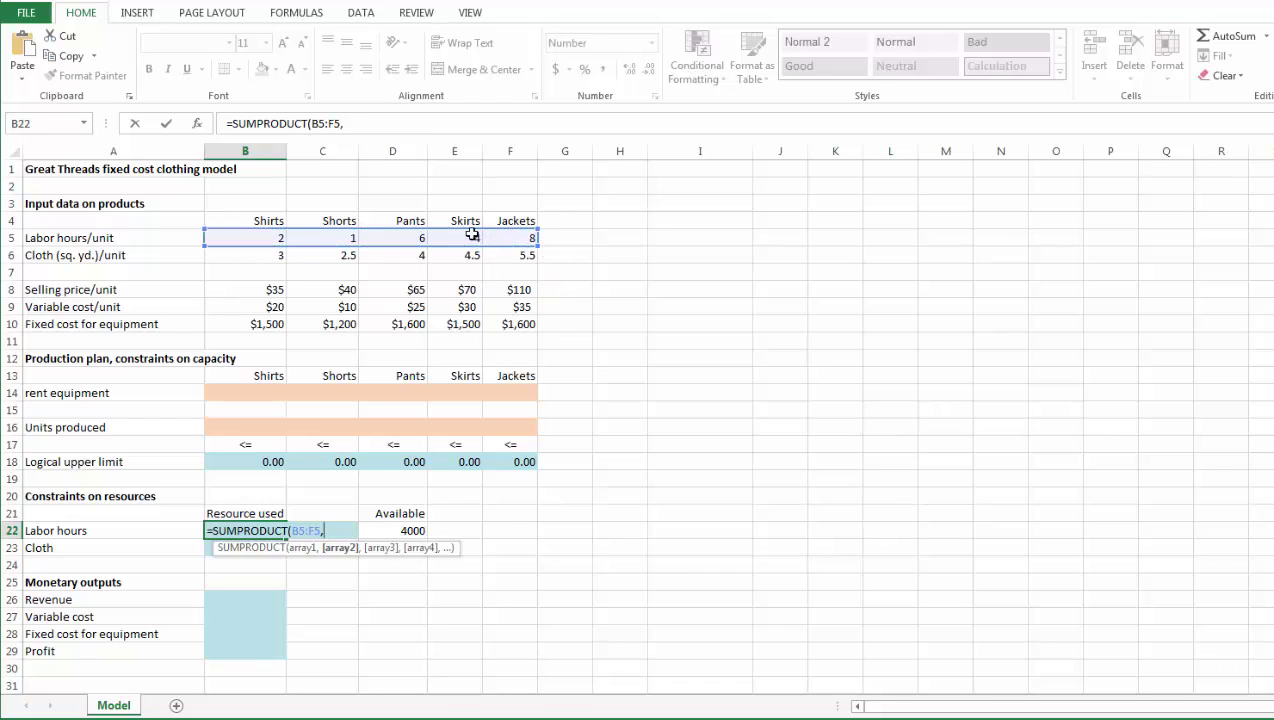
{"action": "left_click_drag", "start_coordinate": [230, 425], "coordinate": [502, 422]}
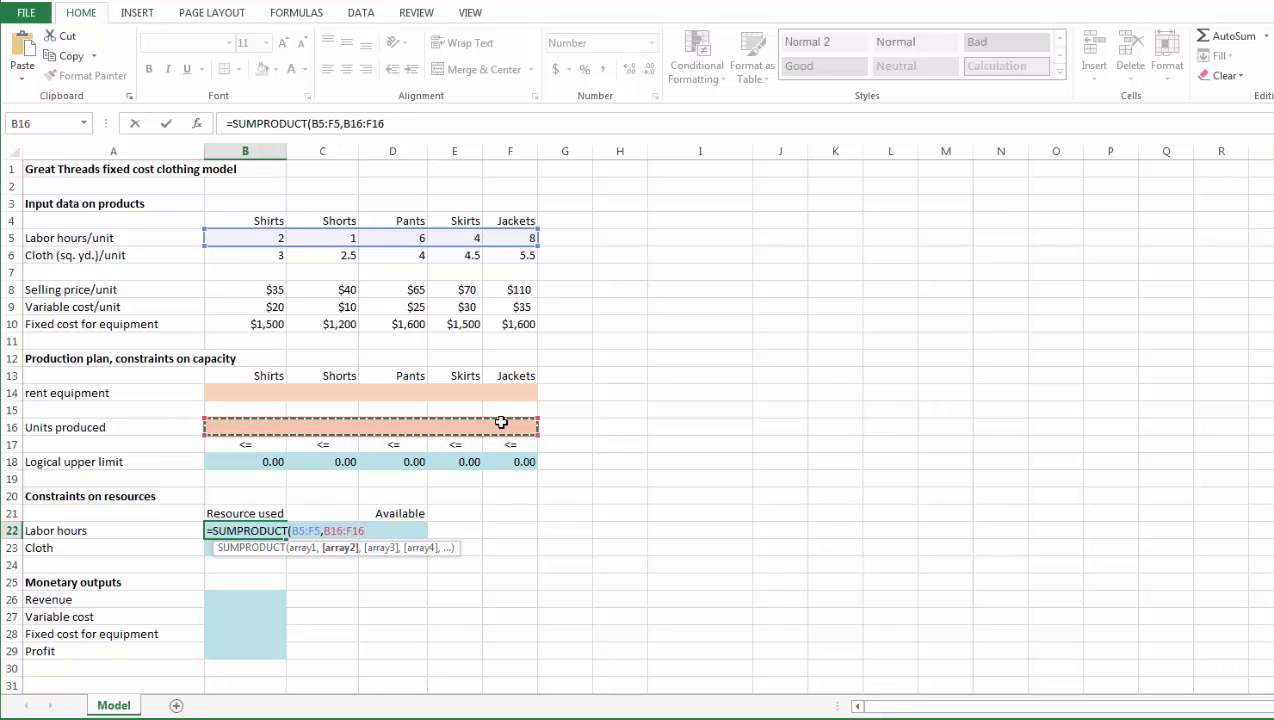
{"action": "key", "text": "F4"}
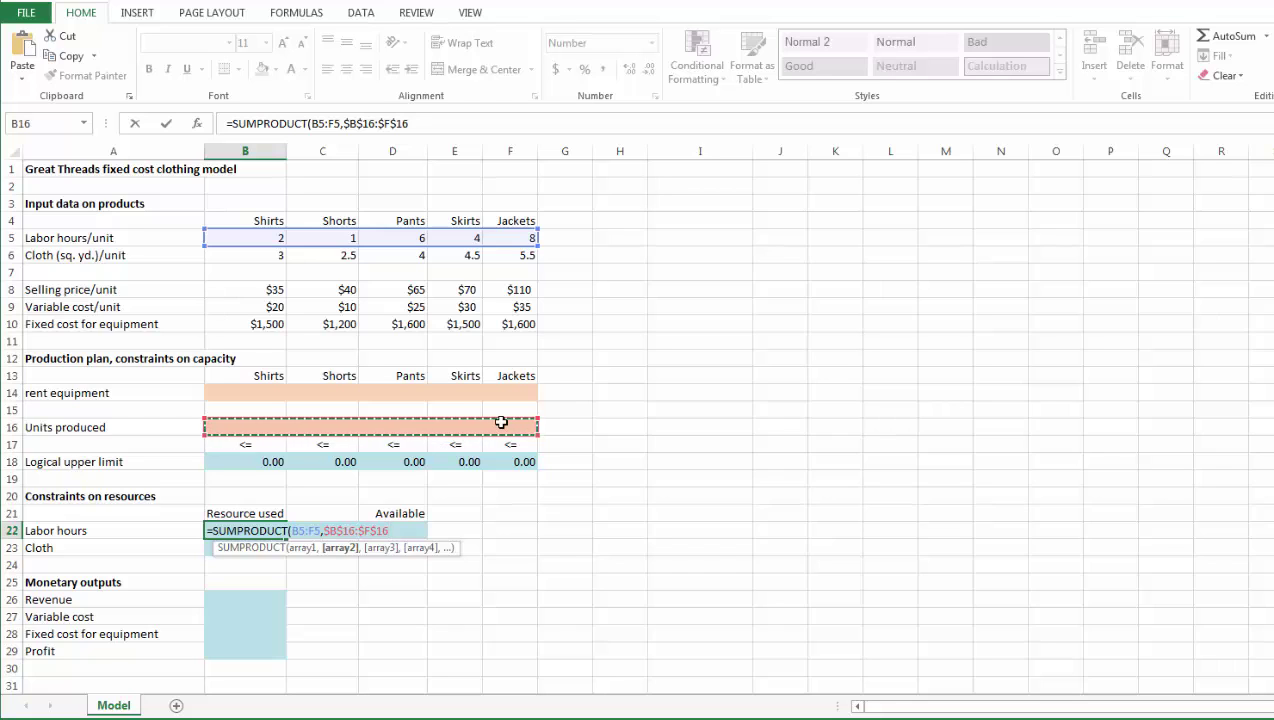
{"action": "type", "text": ")"}
{"action": "key", "text": "Return"}
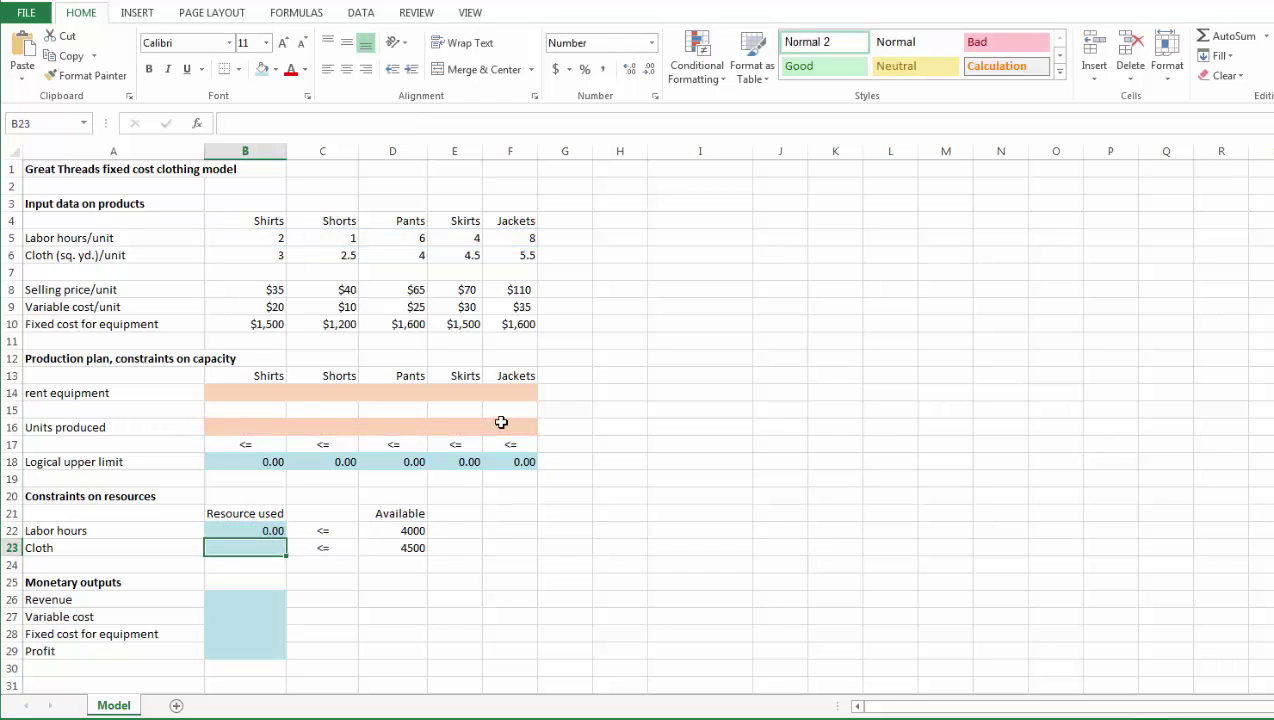
Copy the labor hours formula from B22 down to B23 for the cloth used and check the copied formula
{"action": "left_click", "coordinate": [240, 525]}
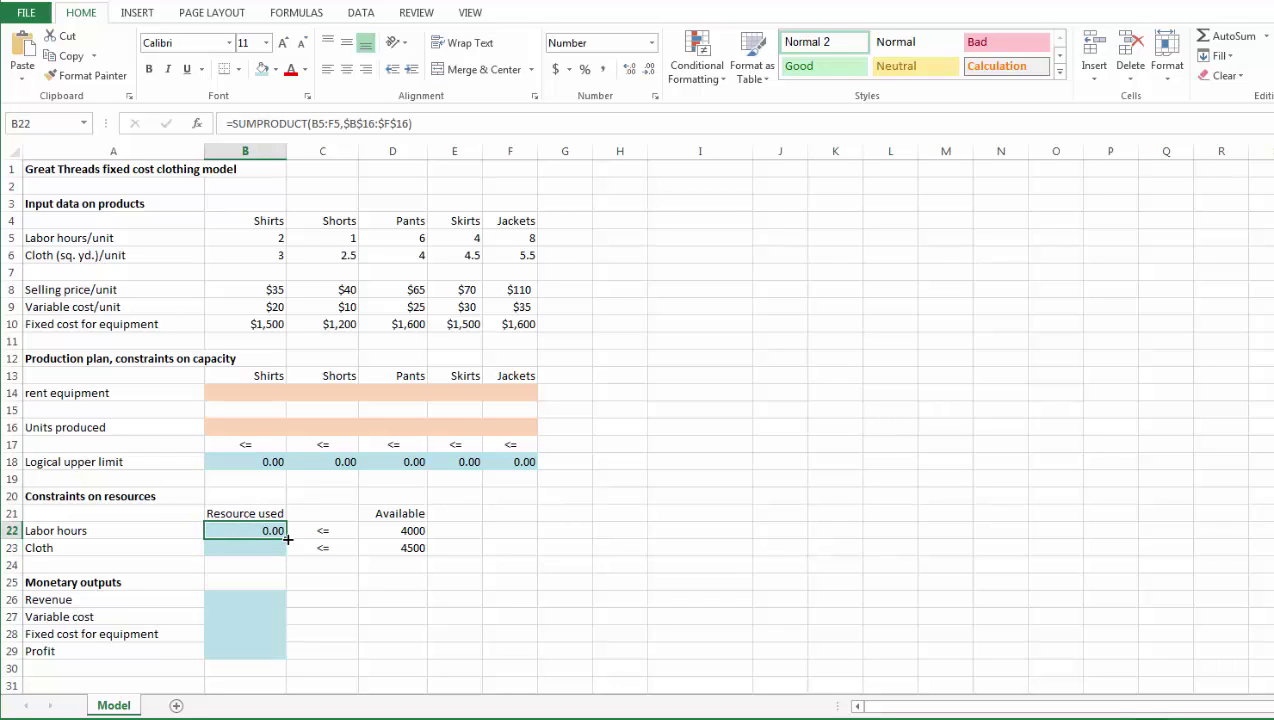
{"action": "left_click_drag", "start_coordinate": [285, 548], "coordinate": [285, 552]}
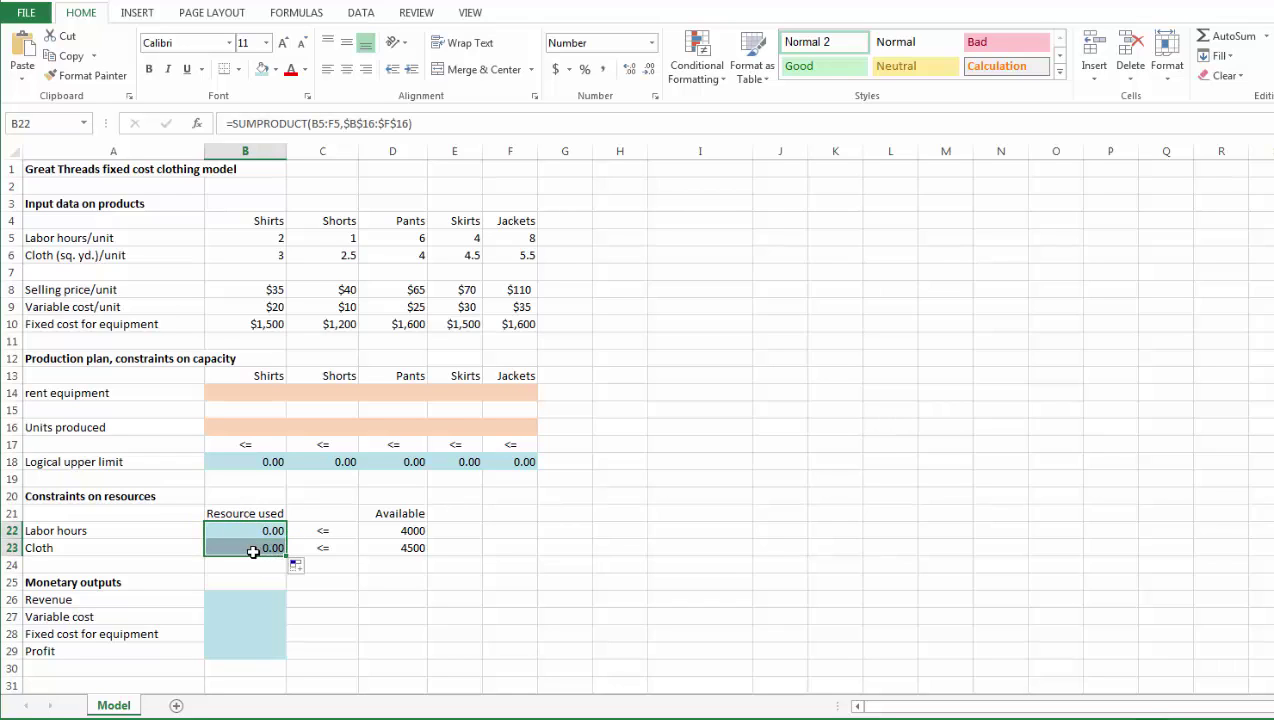
{"action": "left_click", "coordinate": [251, 546]}
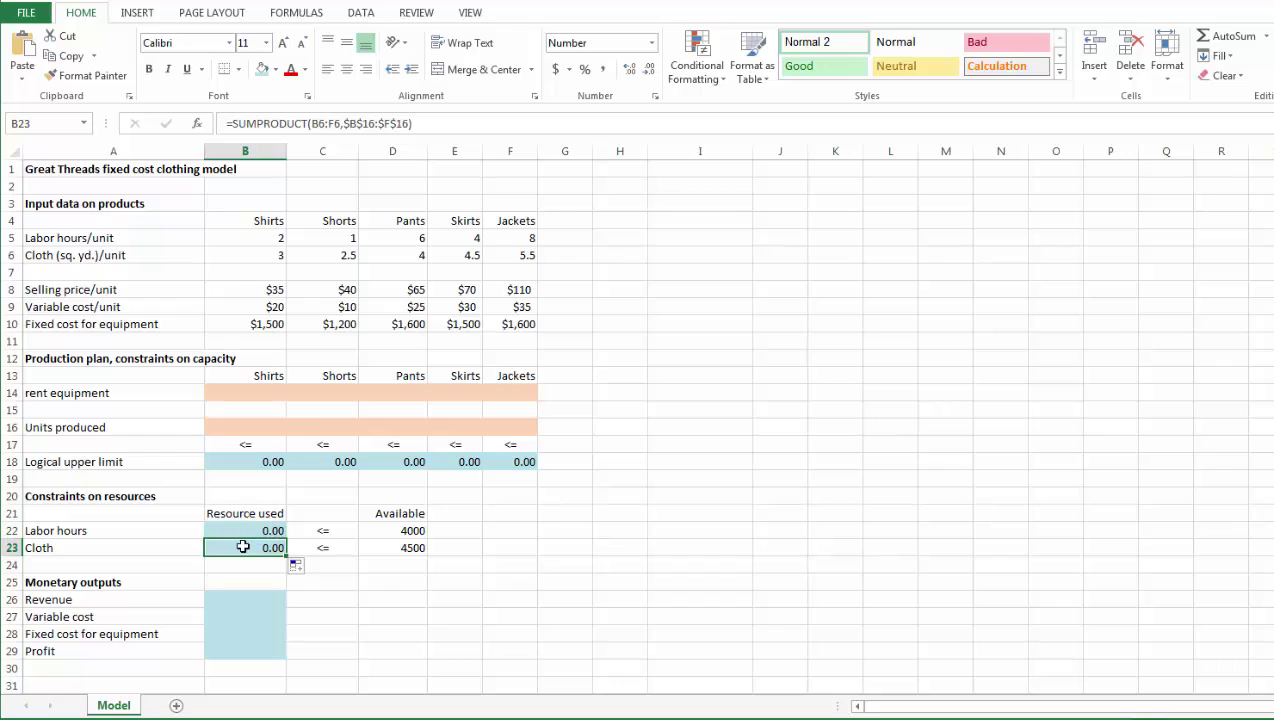
Enter the revenue formula in B26 as =SUMPRODUCT(B8:F8,$B$16:$F$16)
{"action": "left_click", "coordinate": [223, 603]}
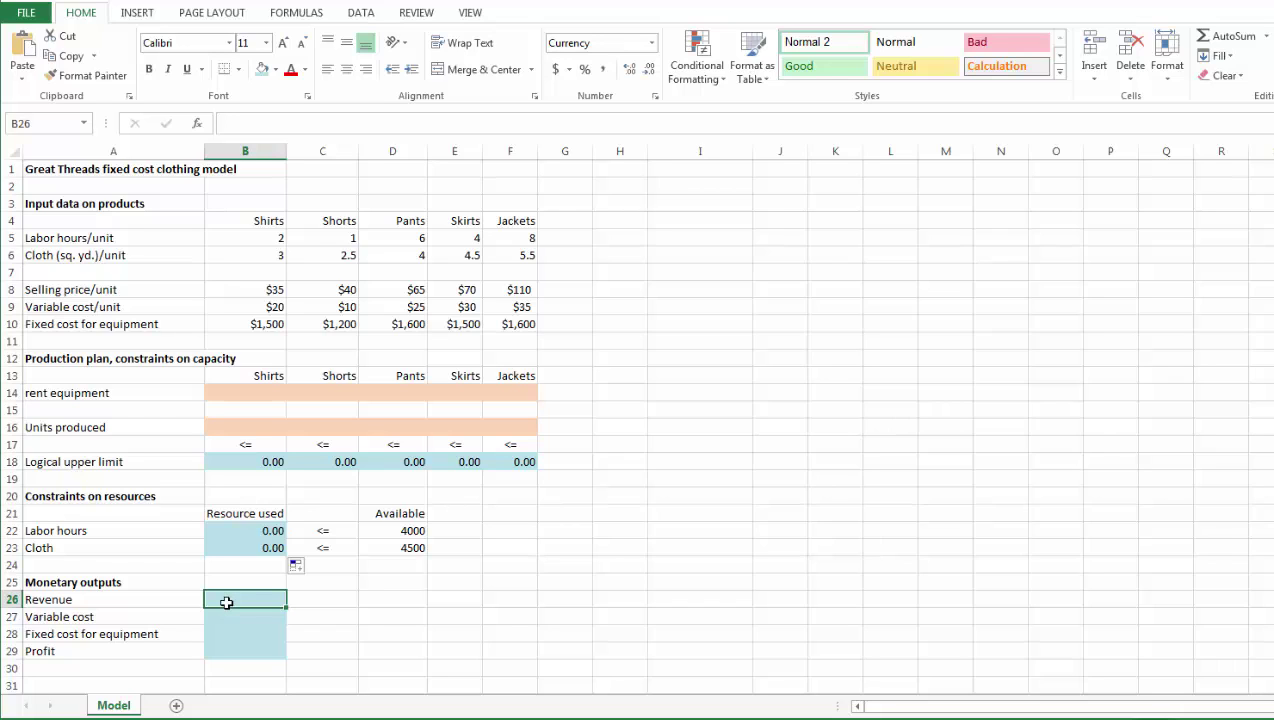
{"action": "type", "text": "=sump"}
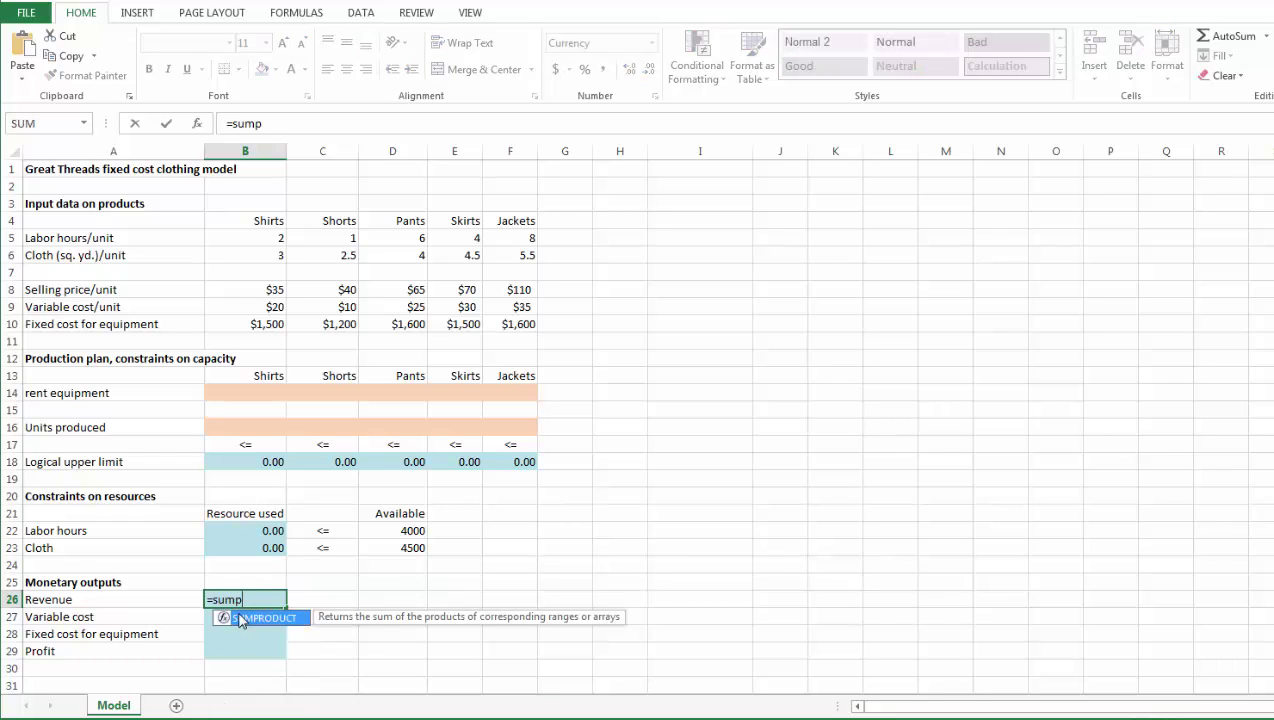
{"action": "double_click", "coordinate": [241, 618]}
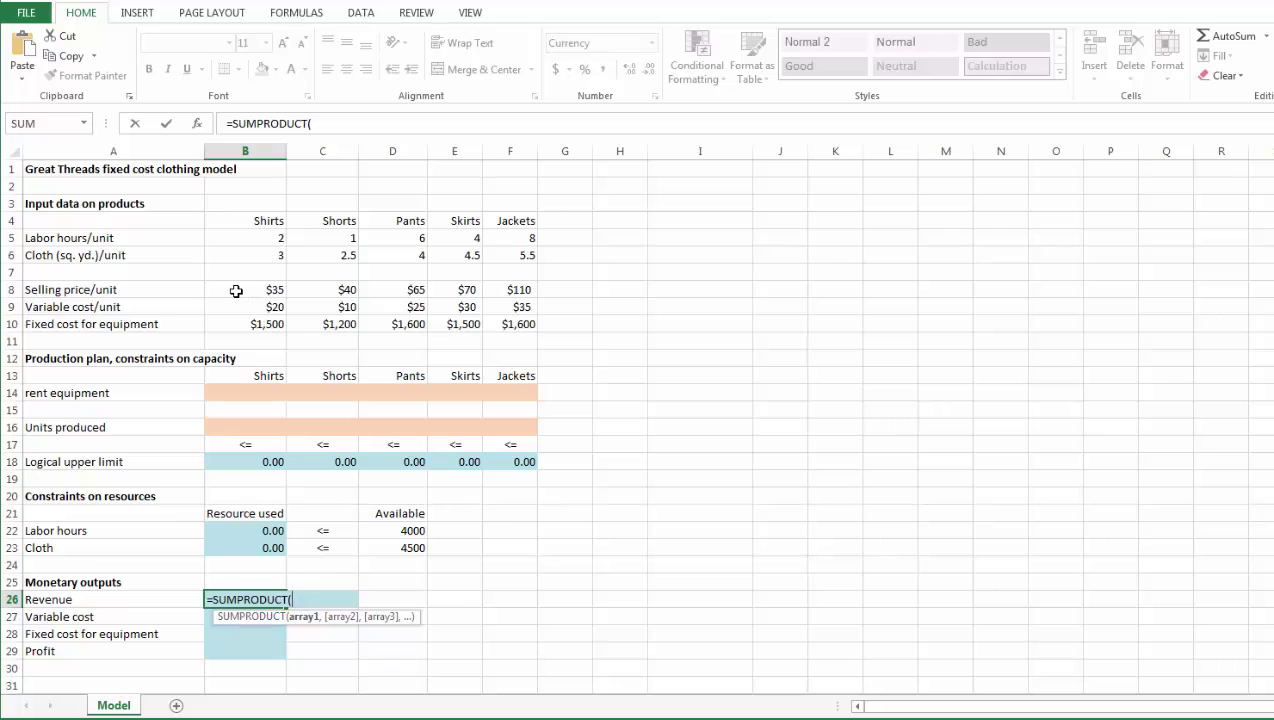
{"action": "left_click_drag", "start_coordinate": [233, 288], "coordinate": [505, 290]}
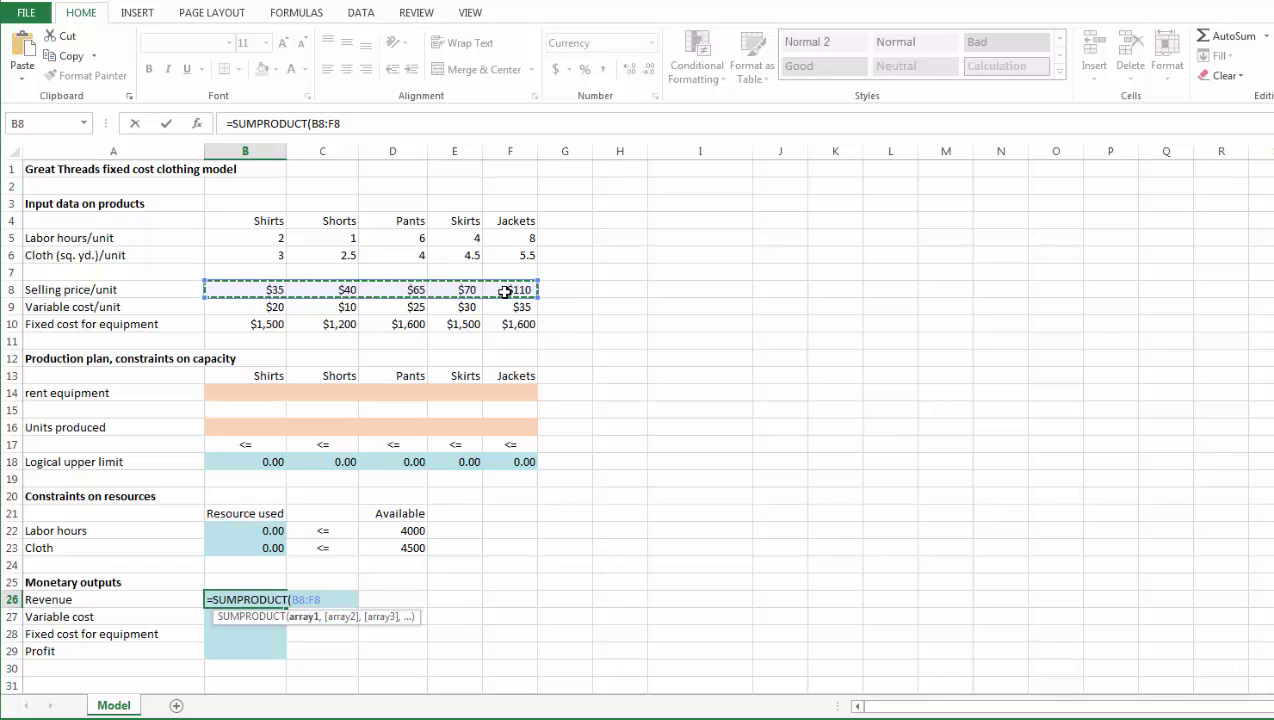
{"action": "type", "text": ","}
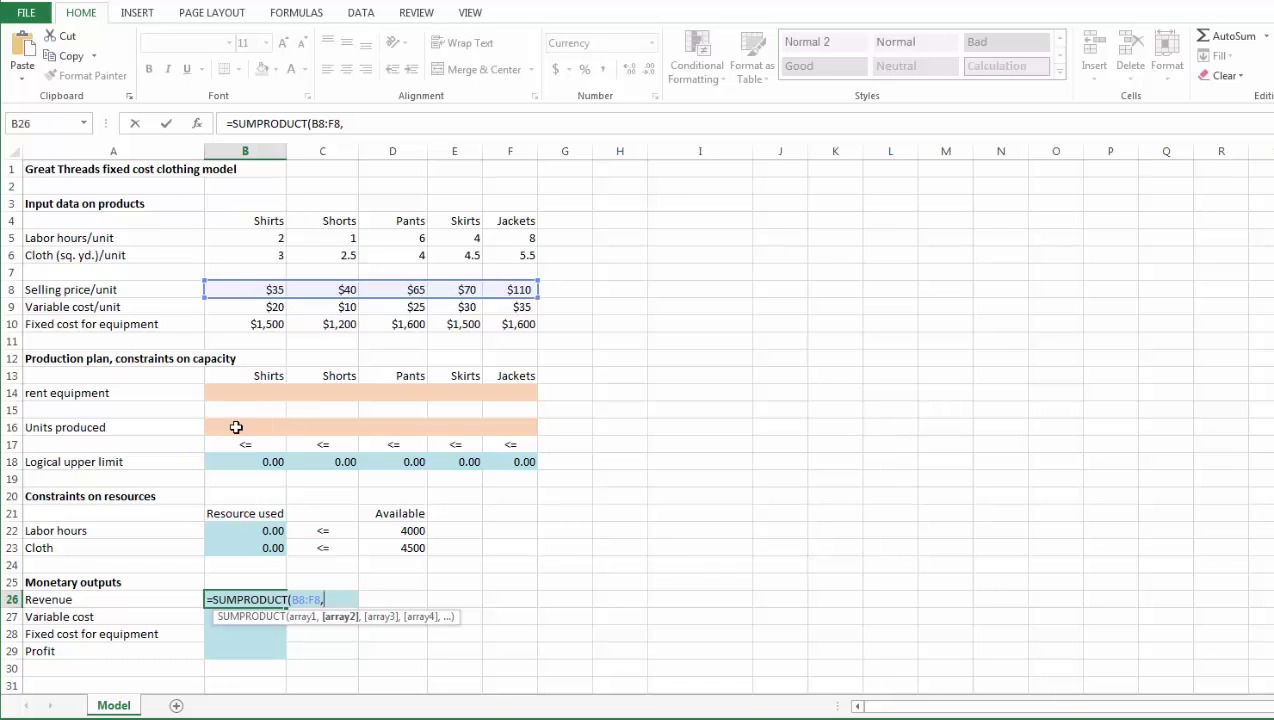
{"action": "left_click_drag", "start_coordinate": [236, 427], "coordinate": [511, 427]}
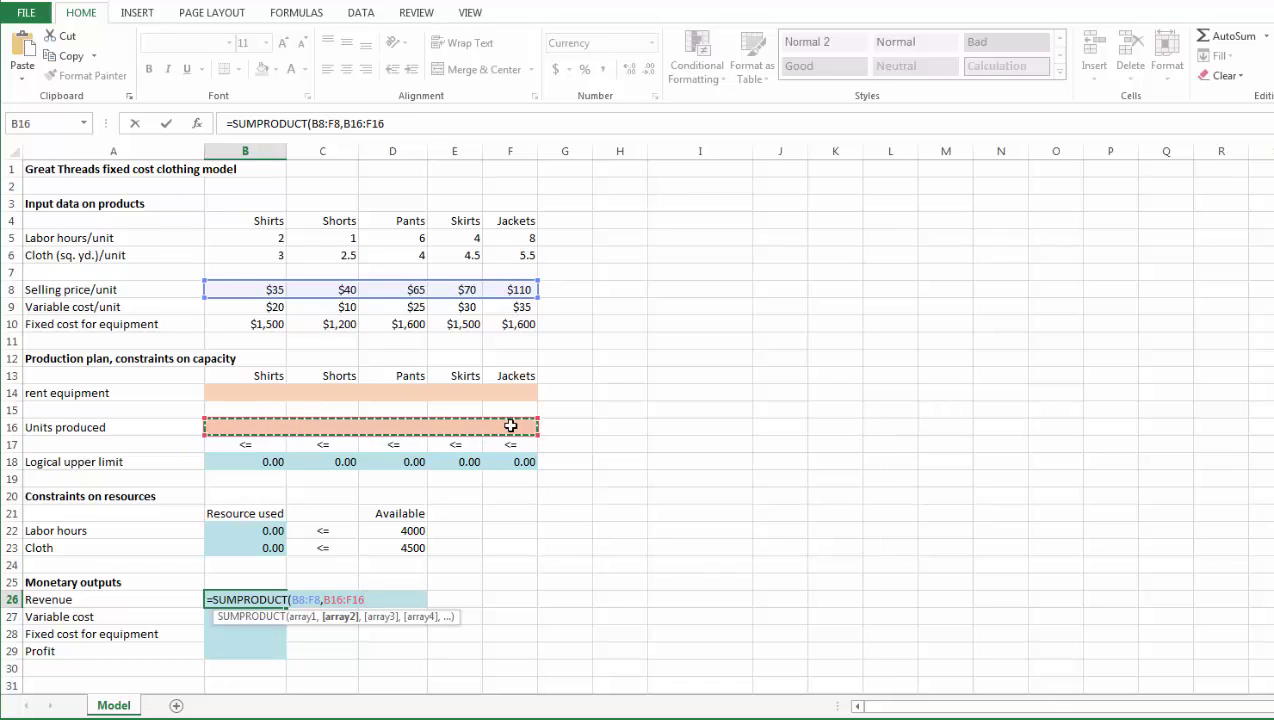
{"action": "key", "text": "F4"}
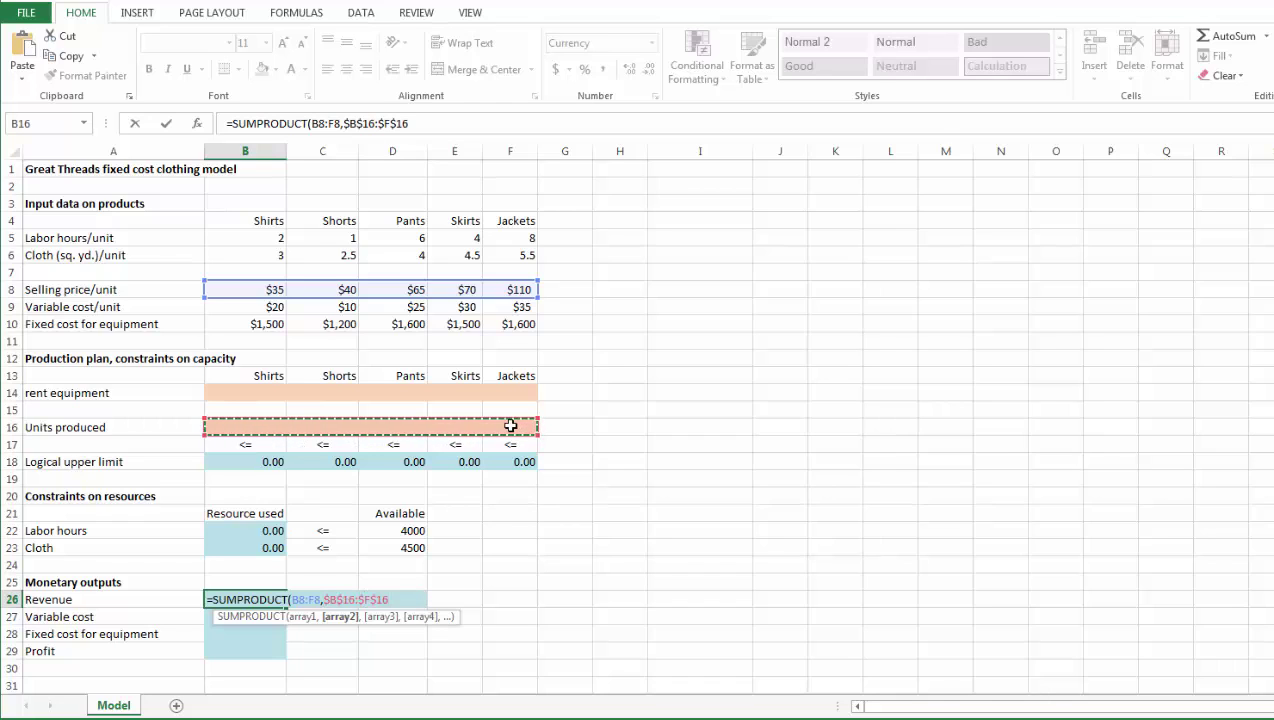
{"action": "type", "text": ")"}
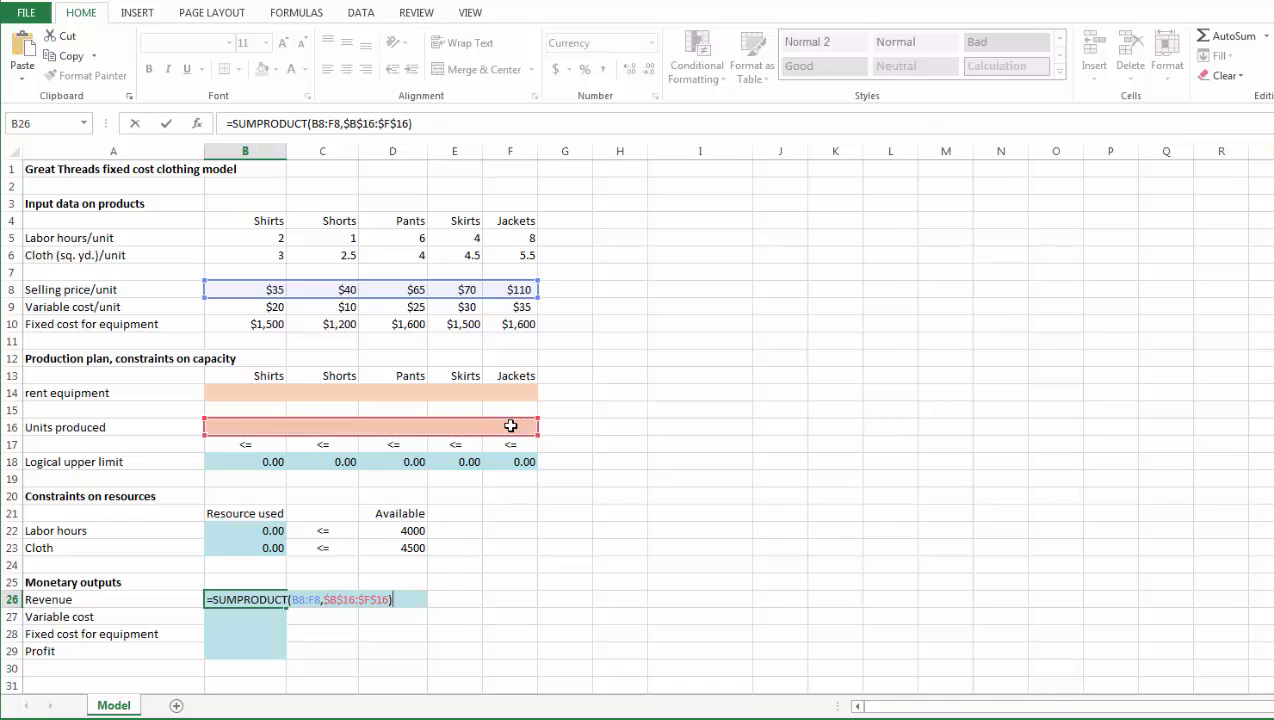
{"action": "key", "text": "Return"}
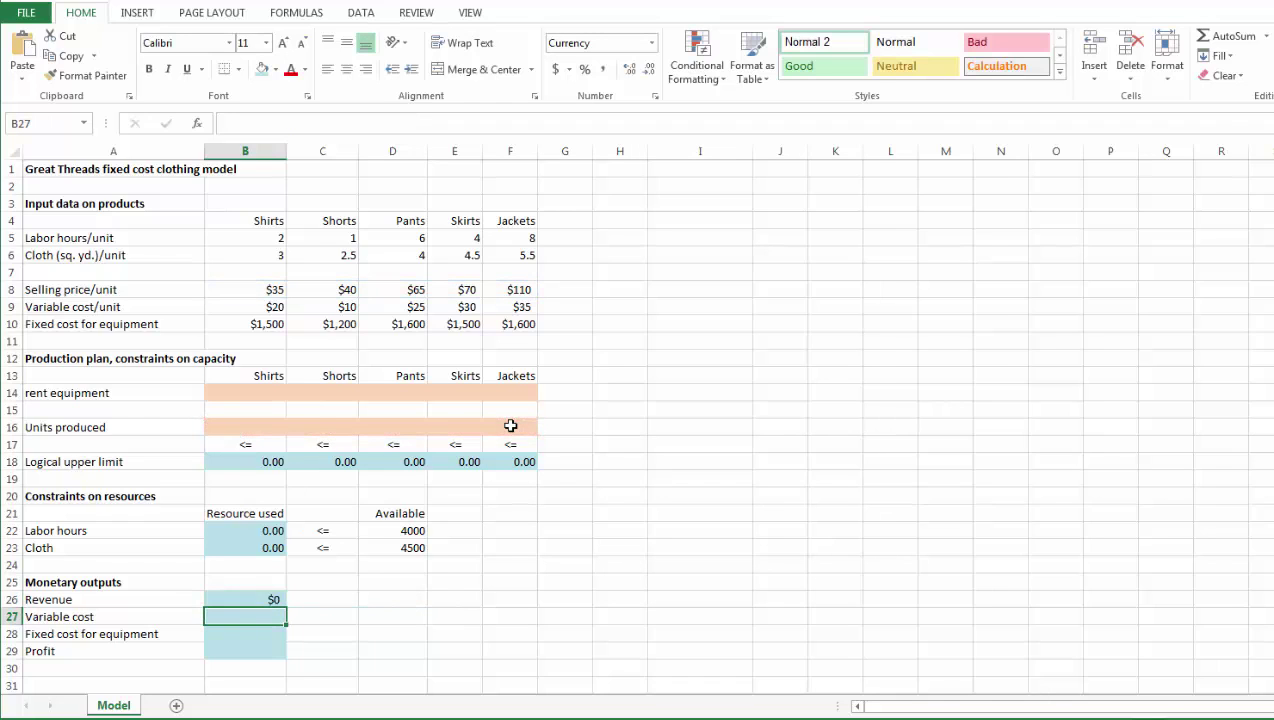
Copy the revenue formula from B26 down to B27 for the variable cost and check the copied formula
{"action": "left_click", "coordinate": [233, 598]}
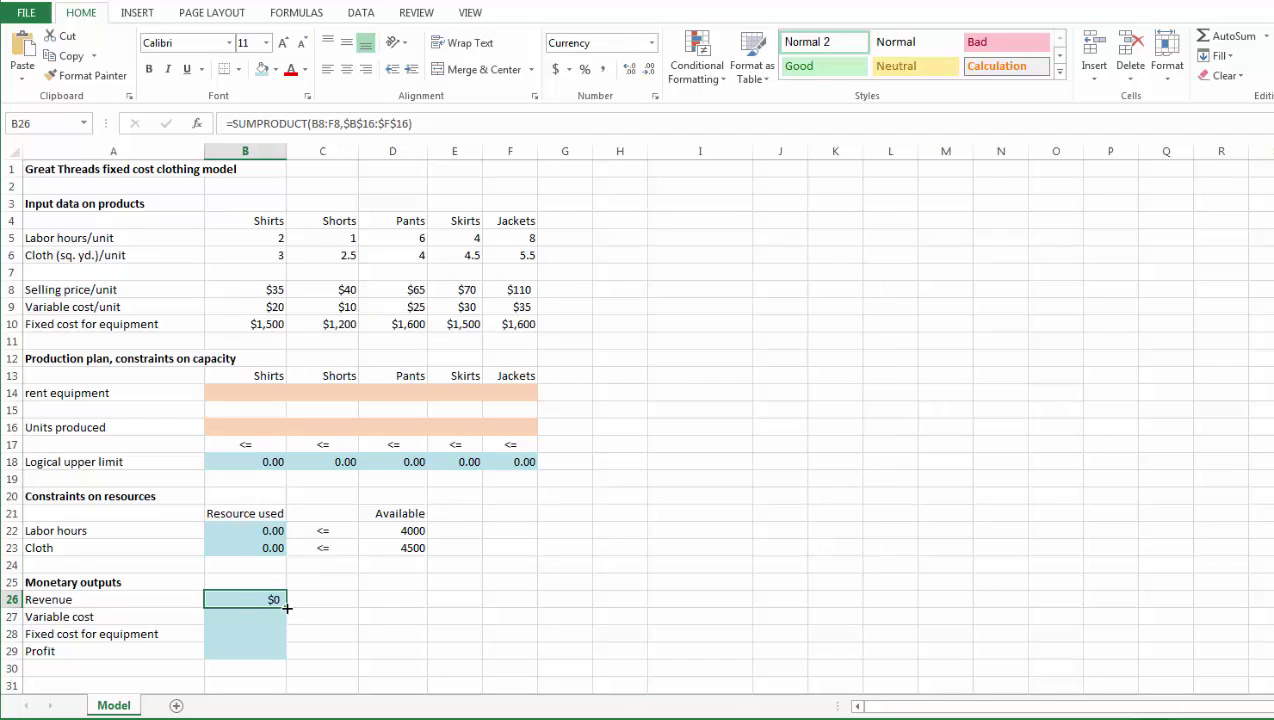
{"action": "left_click_drag", "start_coordinate": [287, 607], "coordinate": [284, 625]}
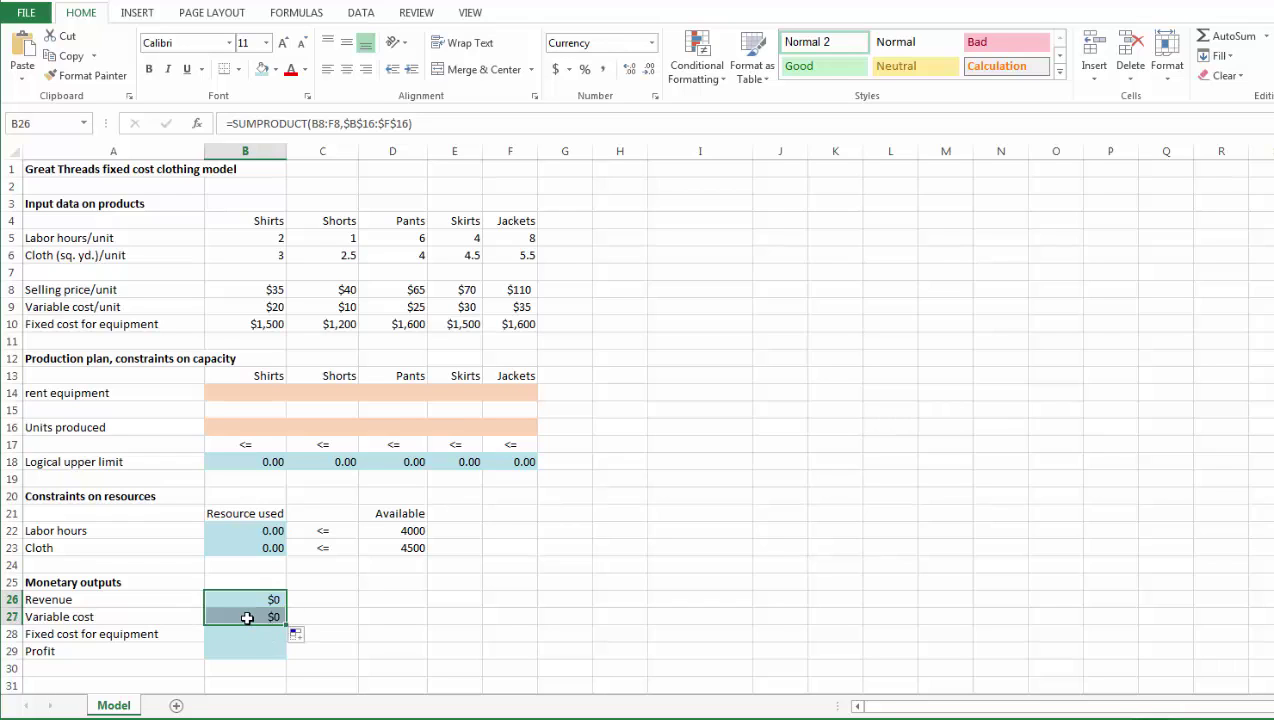
{"action": "left_click", "coordinate": [247, 618]}
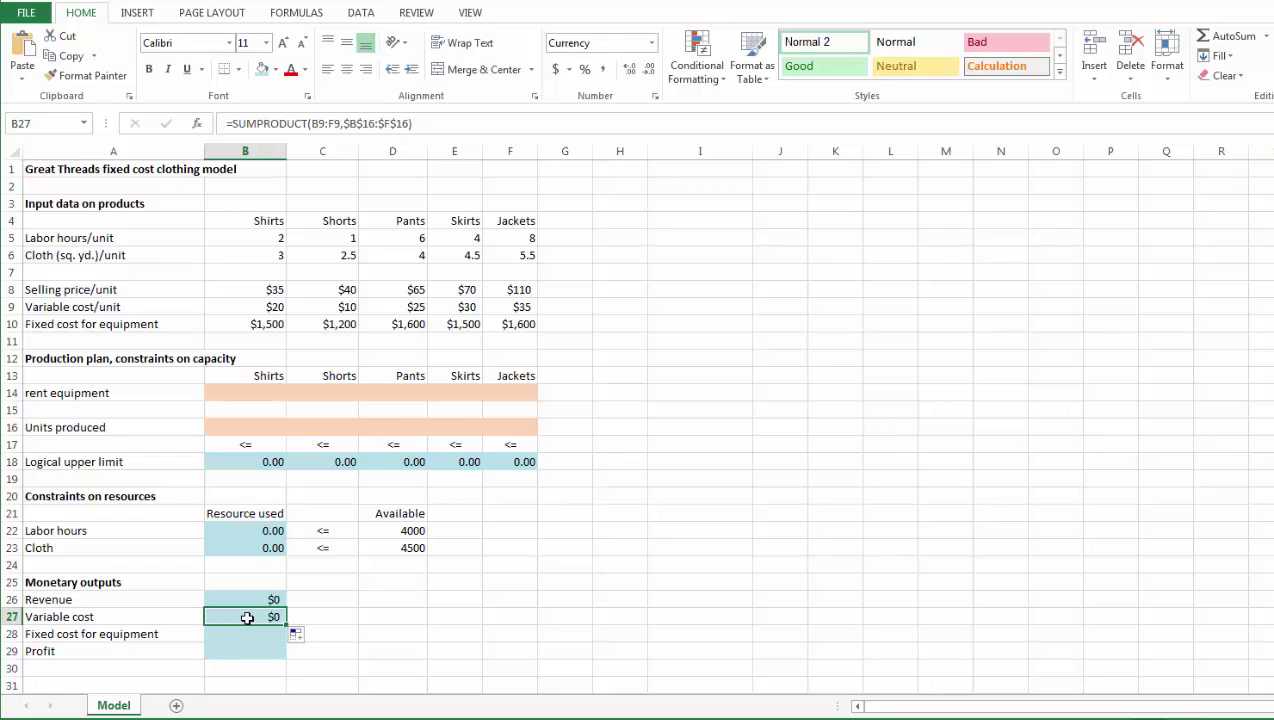
Enter the fixed cost for equipment in B28 as =SUMPRODUCT(B10:F10,B14:F14)
{"action": "left_click", "coordinate": [239, 636]}
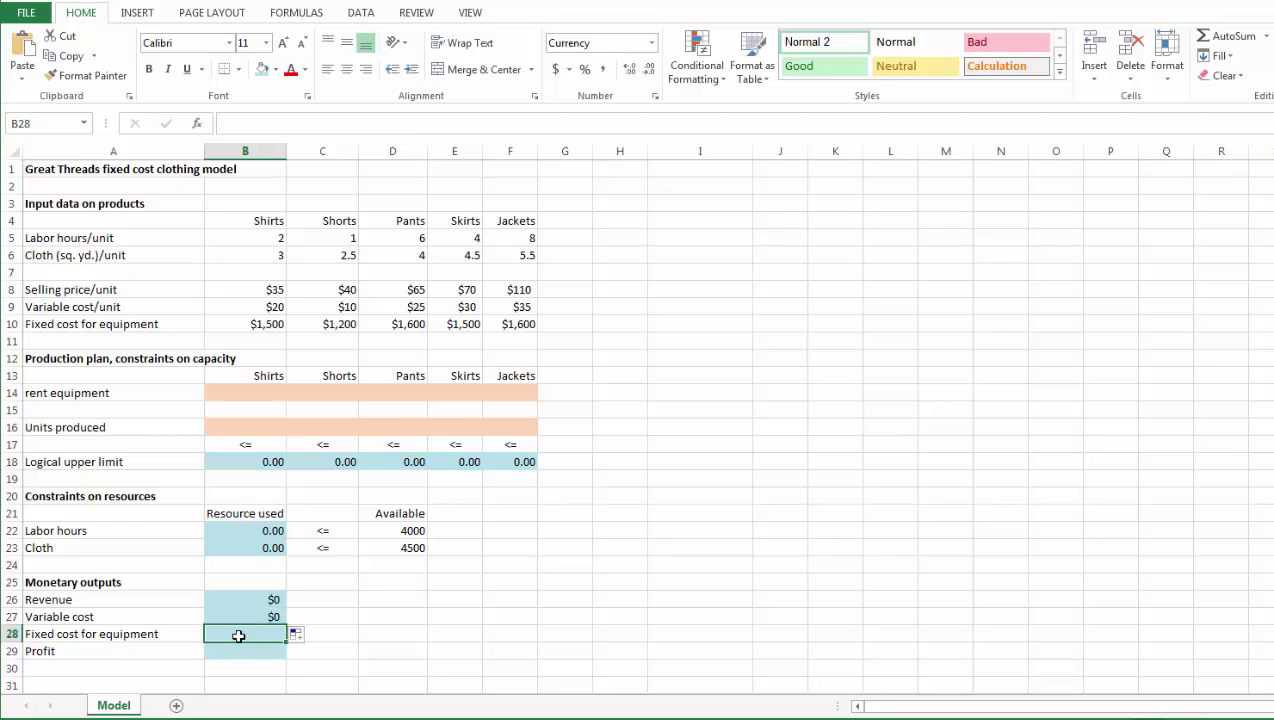
{"action": "type", "text": "="}
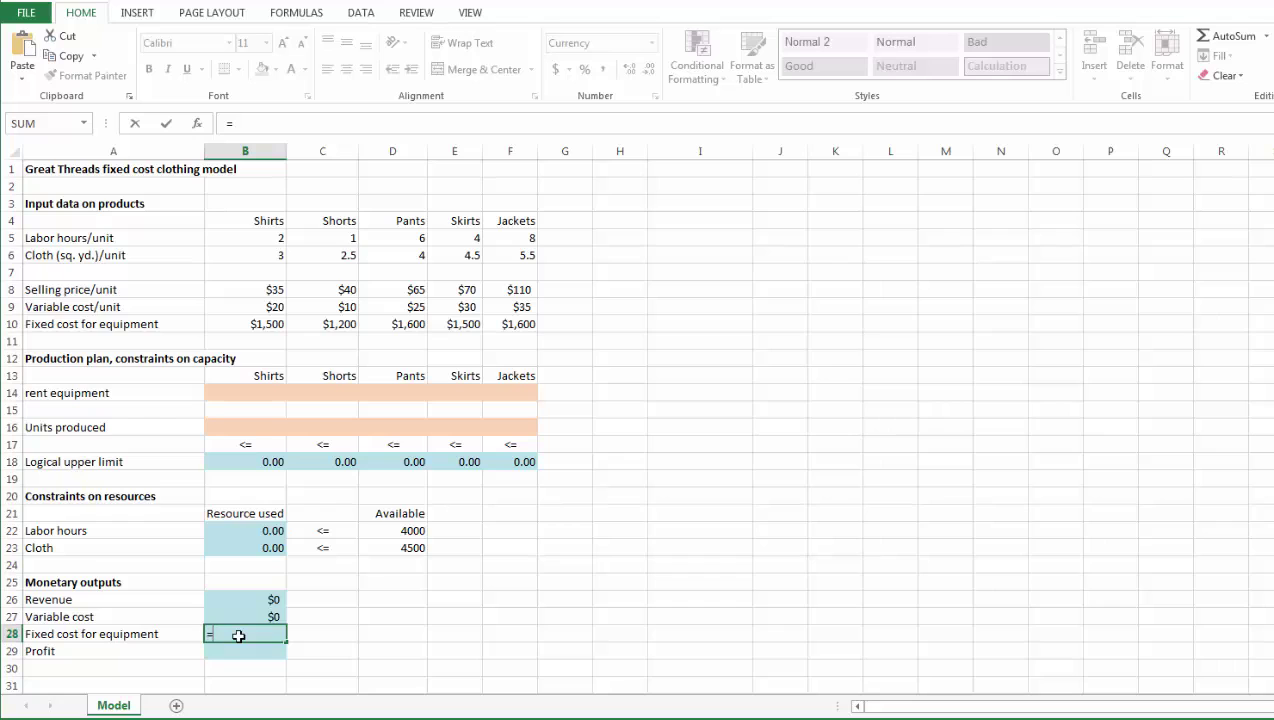
{"action": "type", "text": "sump"}
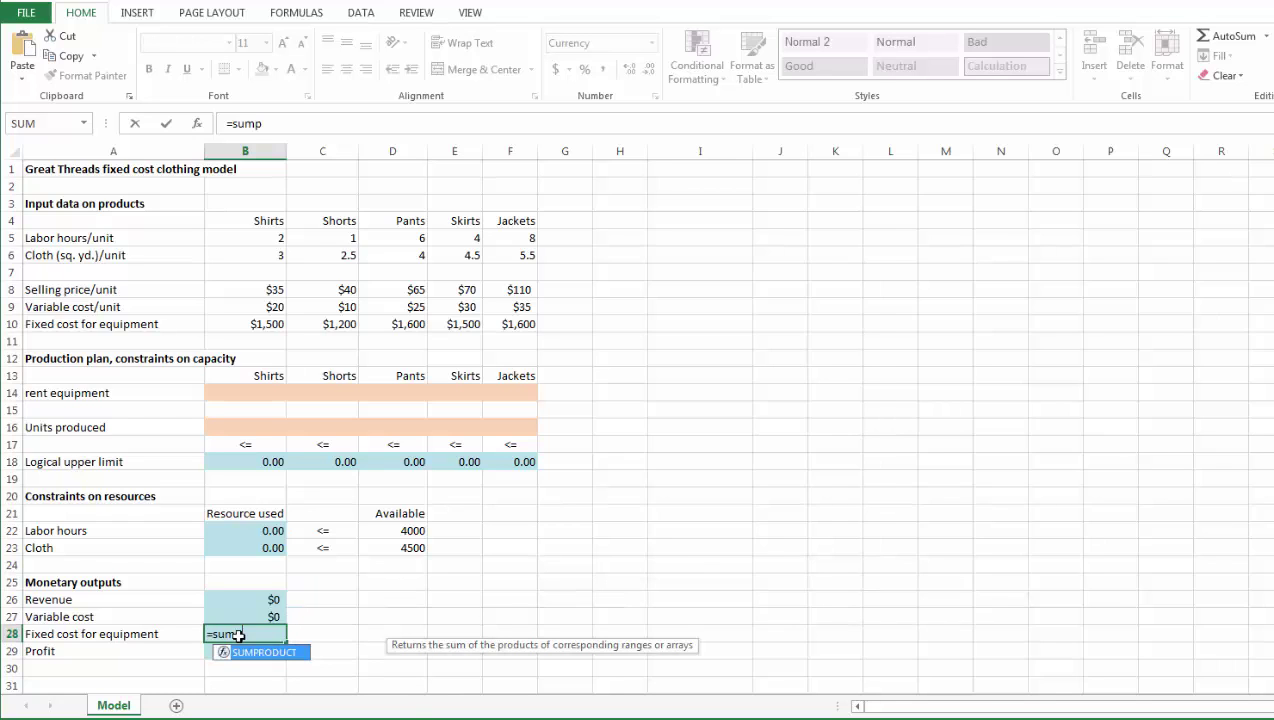
{"action": "double_click", "coordinate": [263, 653]}
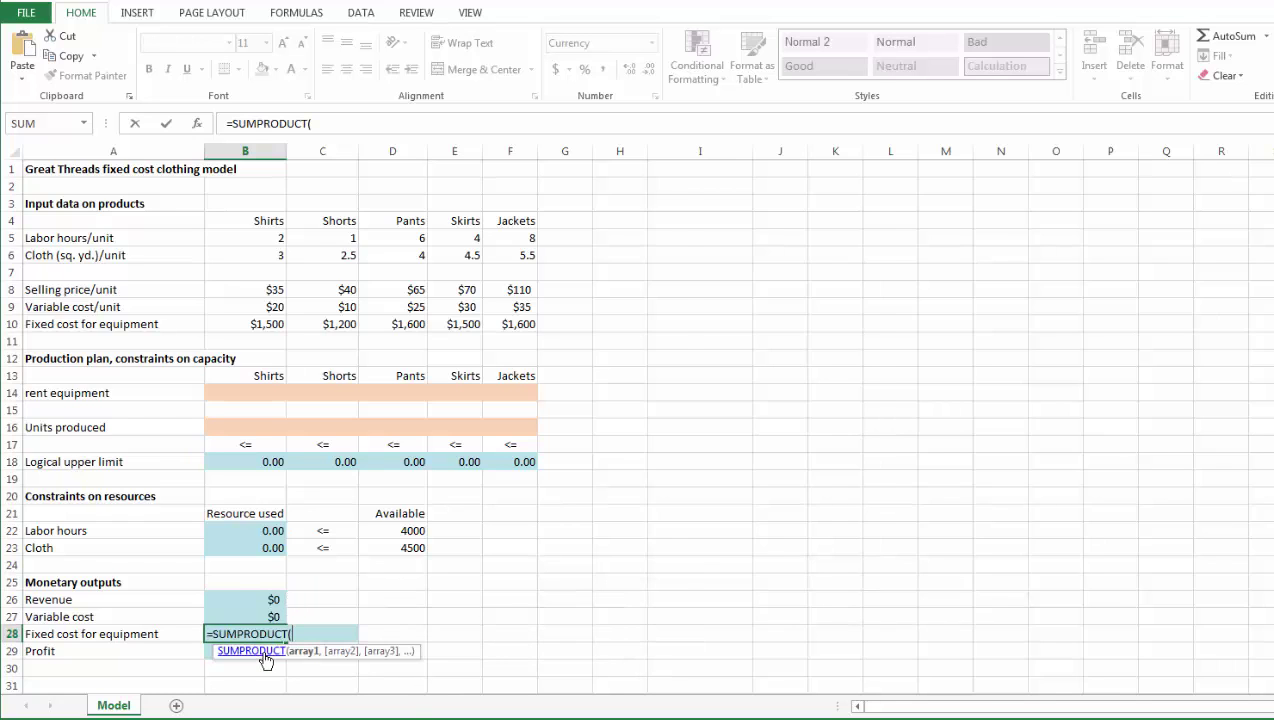
{"action": "left_click", "coordinate": [228, 324]}
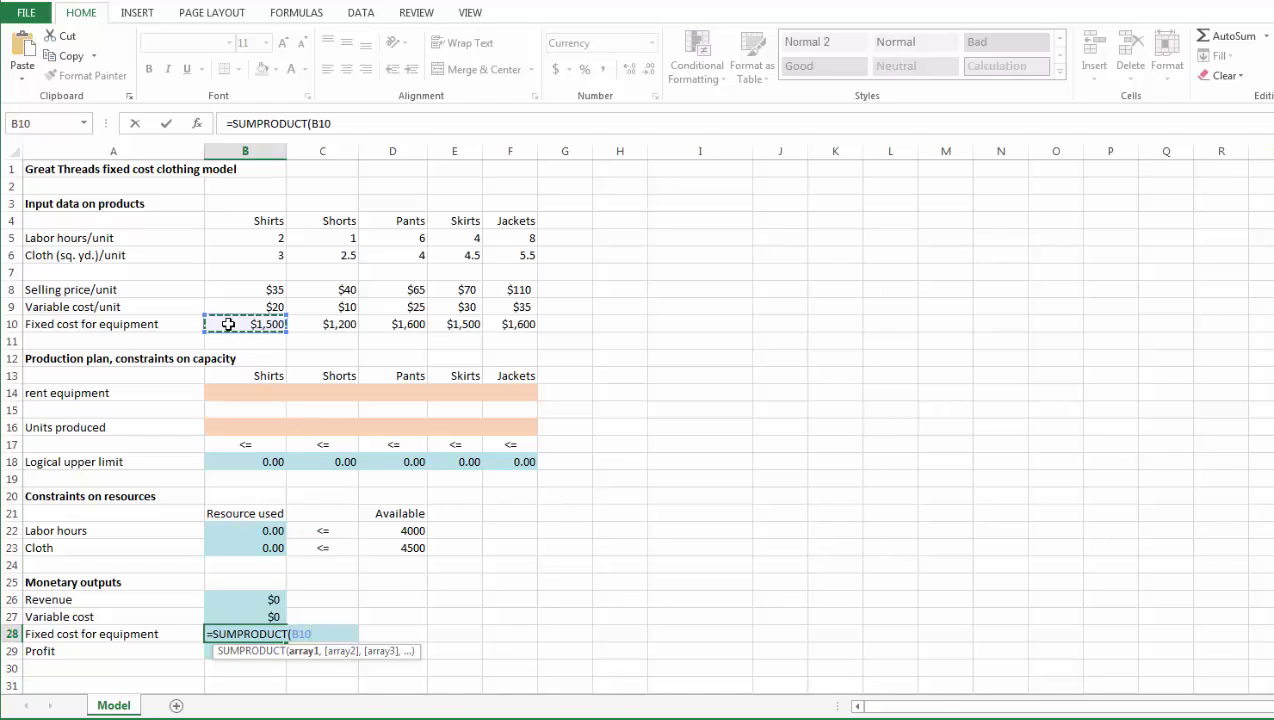
{"action": "left_click_drag", "start_coordinate": [228, 324], "coordinate": [525, 326]}
{"action": "type", "text": ","}
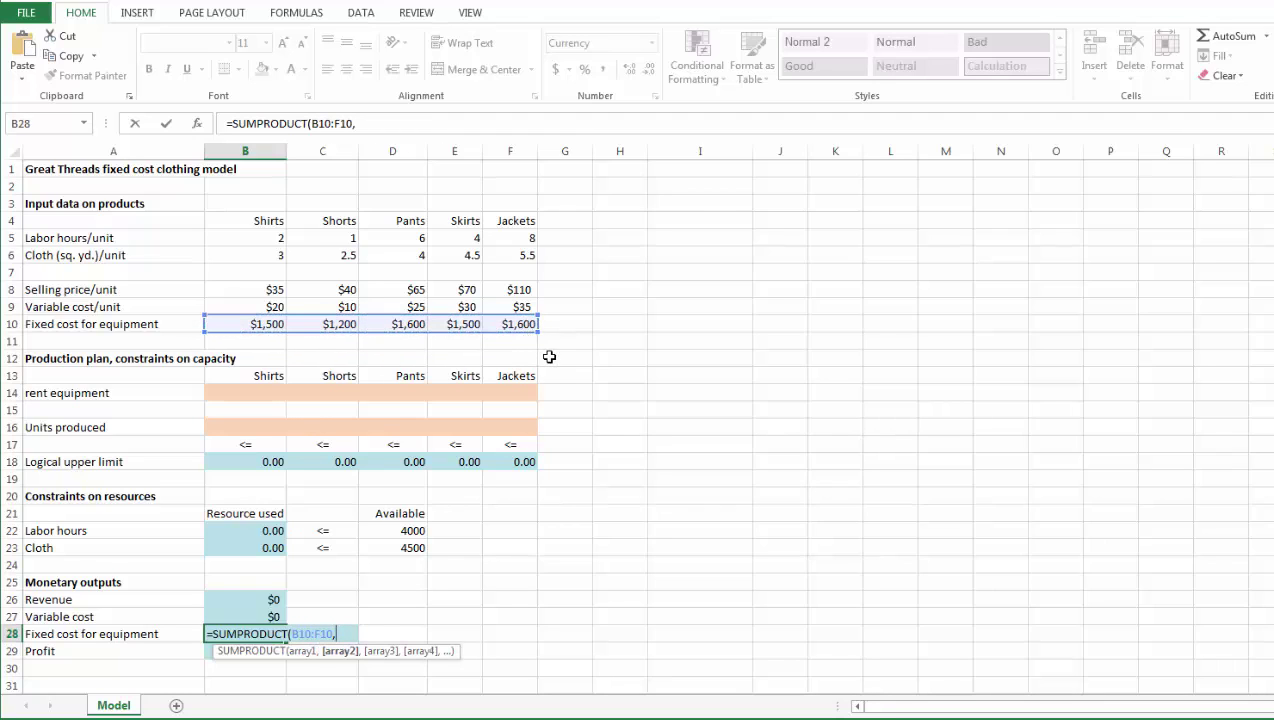
{"action": "left_click_drag", "start_coordinate": [226, 391], "coordinate": [505, 388]}
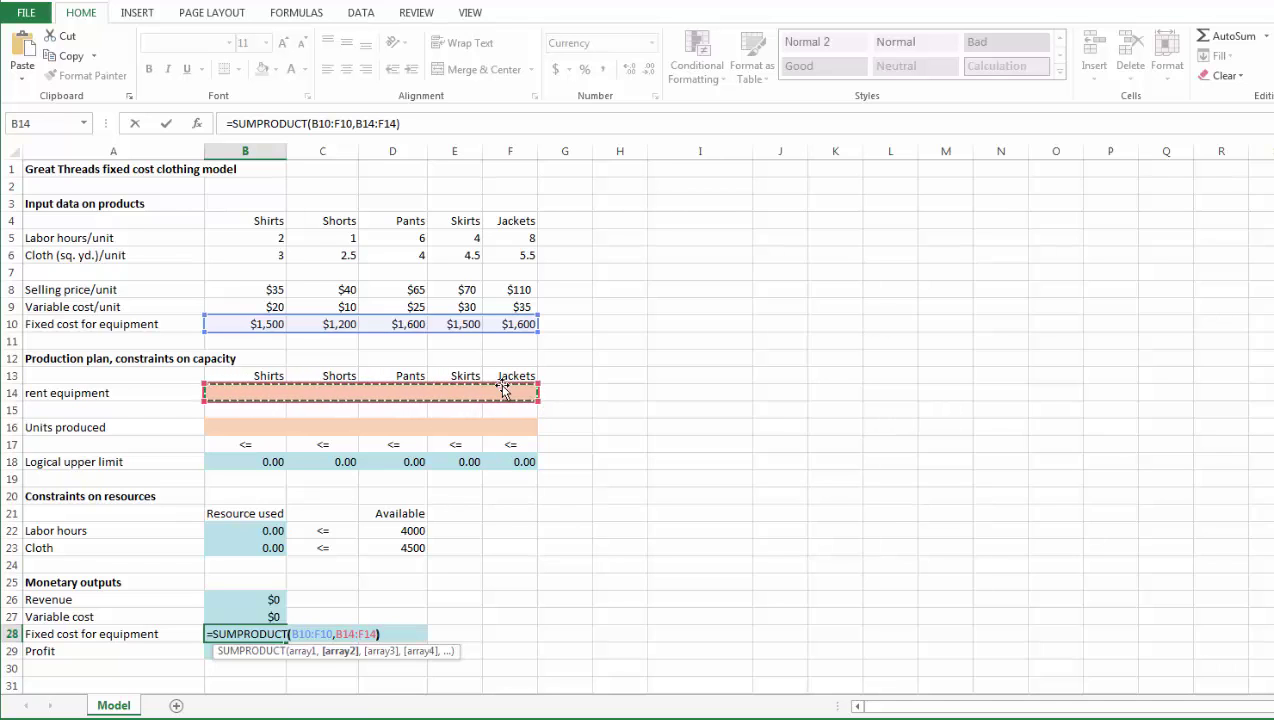
{"action": "key", "text": "Return"}
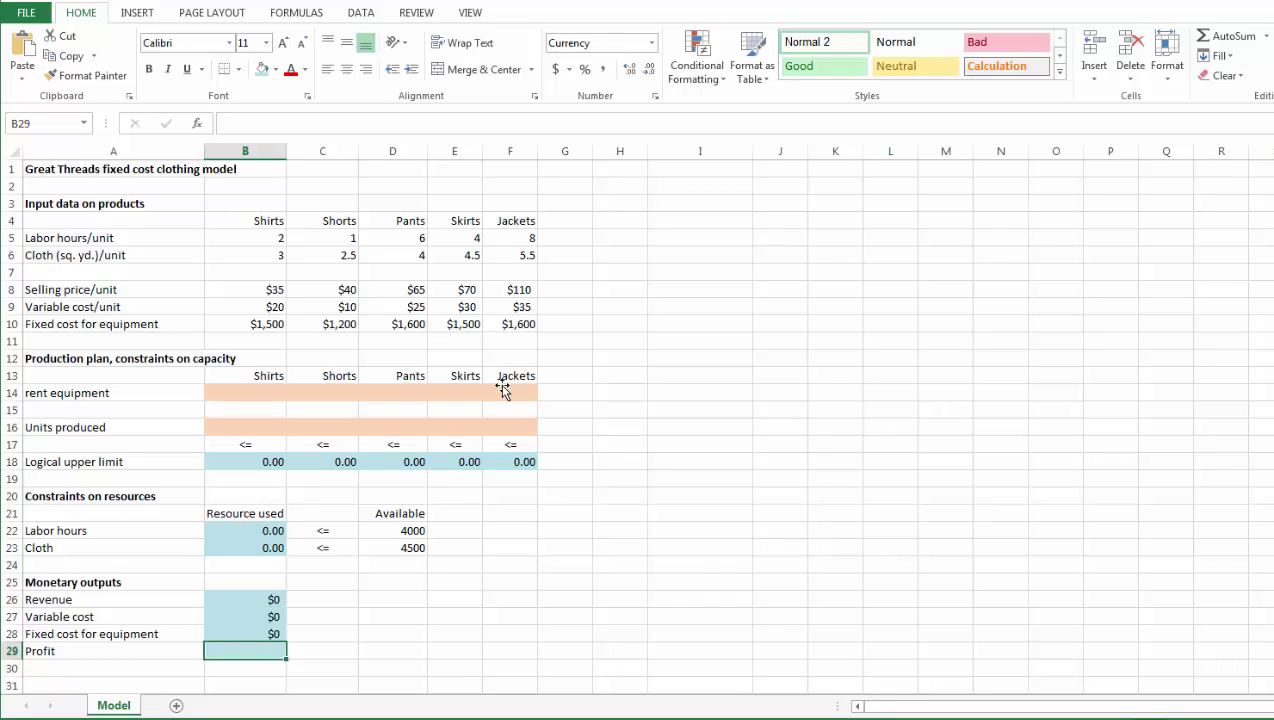
Enter the profit formula in B29 as =B26-B27-B28, subtracting variable and fixed costs from revenue
{"action": "type", "text": "="}
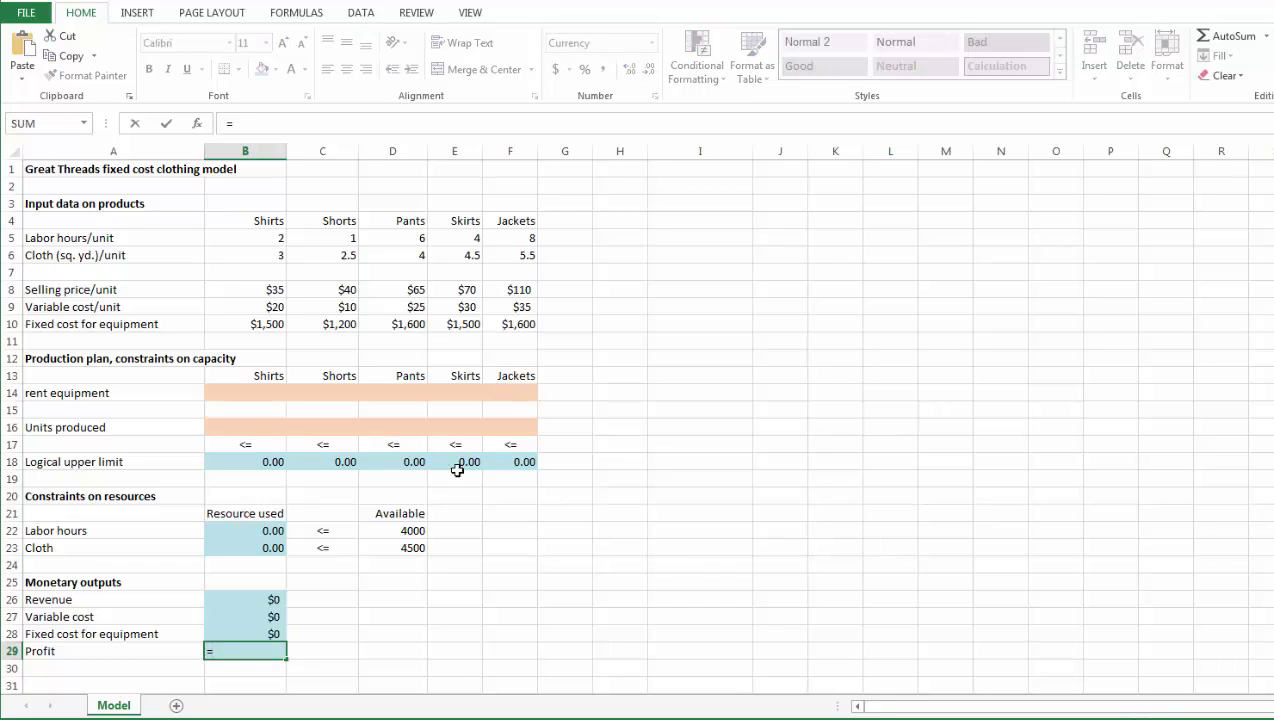
{"action": "left_click", "coordinate": [253, 598]}
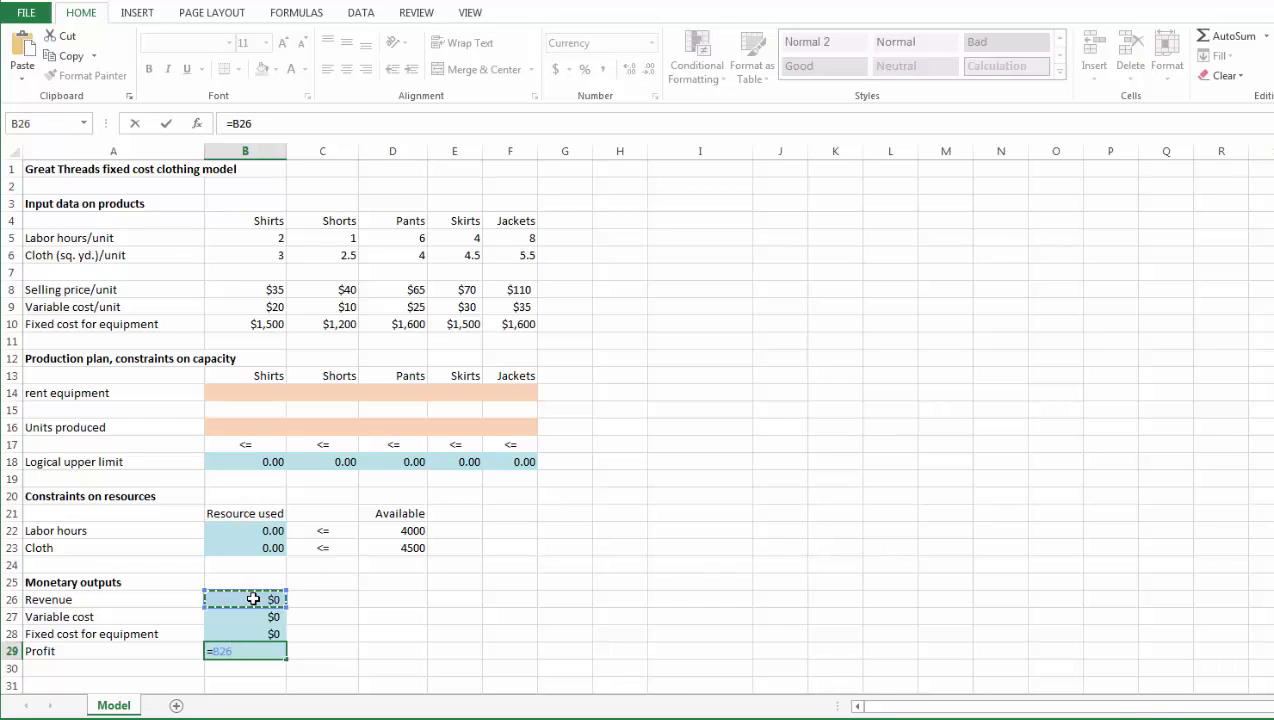
{"action": "type", "text": "-"}
{"action": "left_click", "coordinate": [229, 617]}
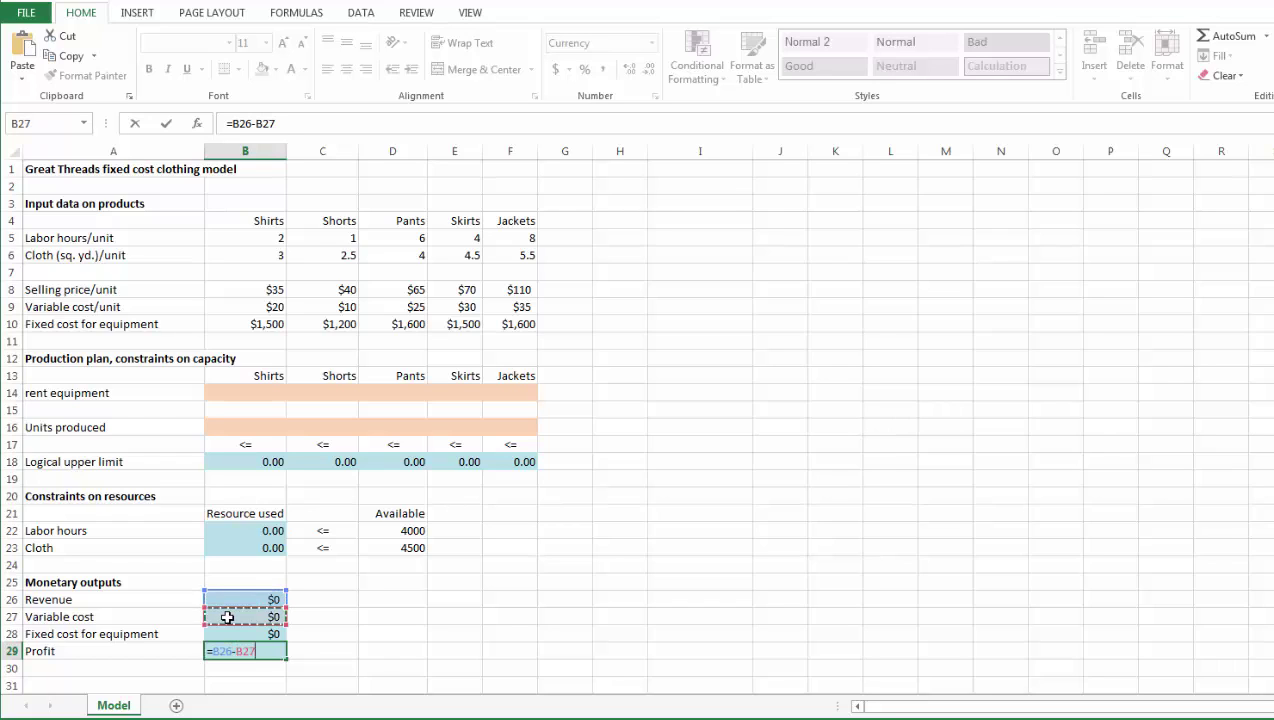
{"action": "type", "text": "-"}
{"action": "left_click", "coordinate": [225, 633]}
{"action": "key", "text": "Return"}
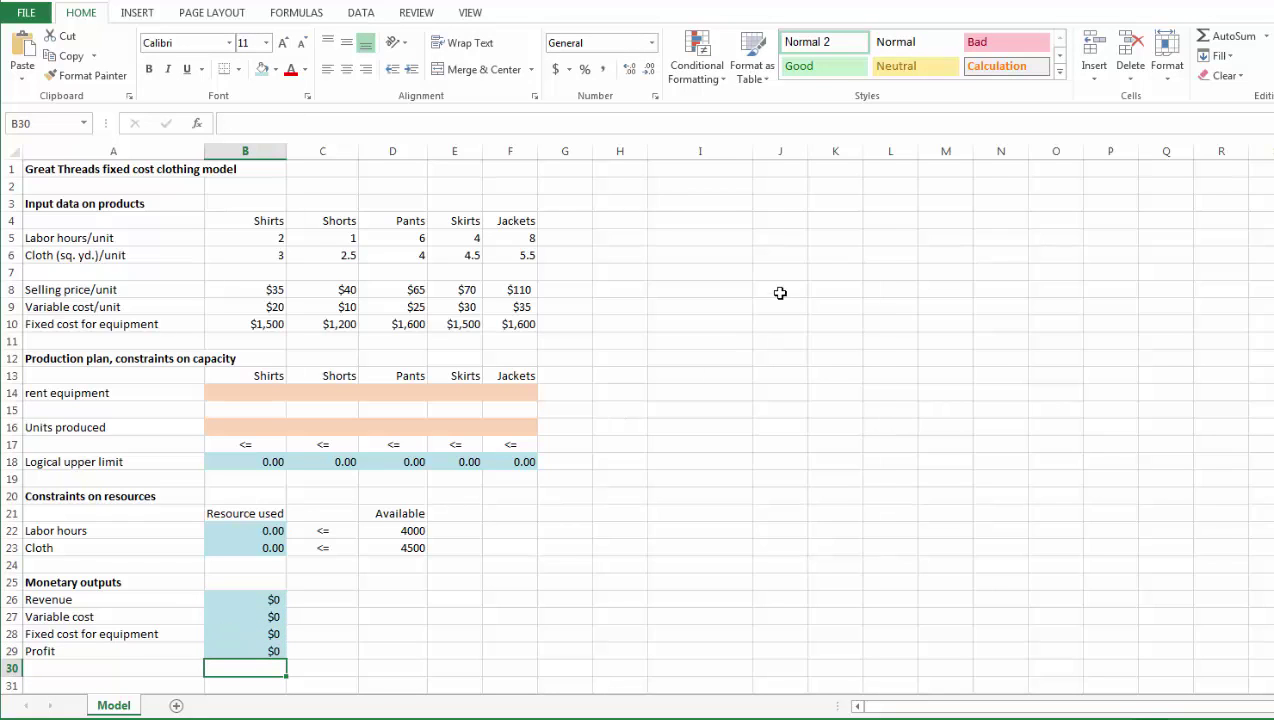
Start Solver and set the objective to maximize the profit cell B29
{"action": "left_click", "coordinate": [361, 13]}
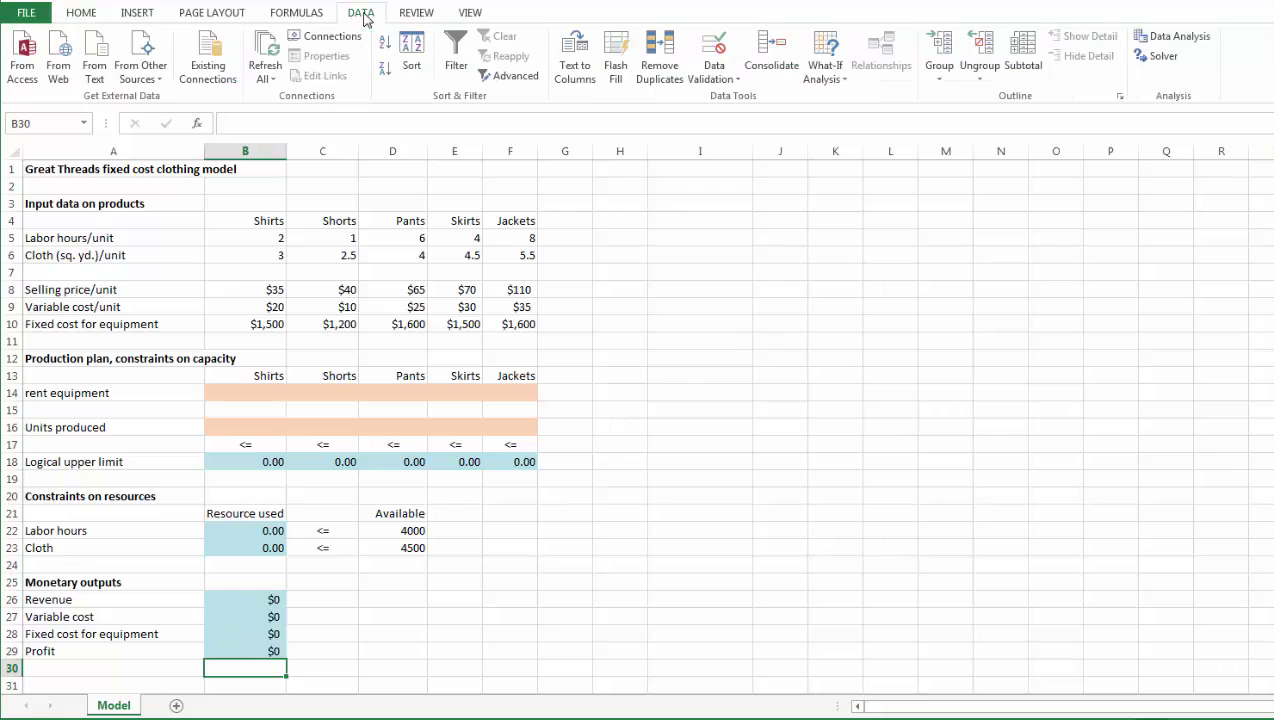
{"action": "left_click", "coordinate": [1155, 60]}
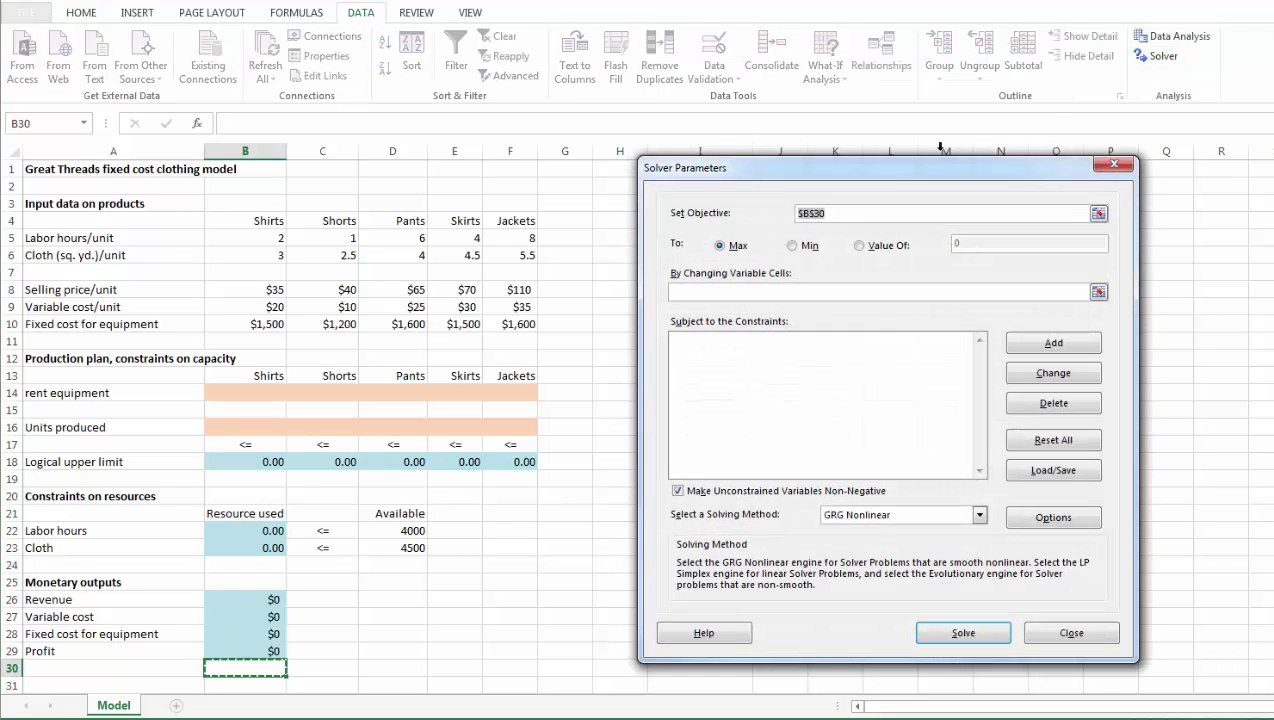
{"action": "left_click_drag", "start_coordinate": [927, 176], "coordinate": [909, 145]}
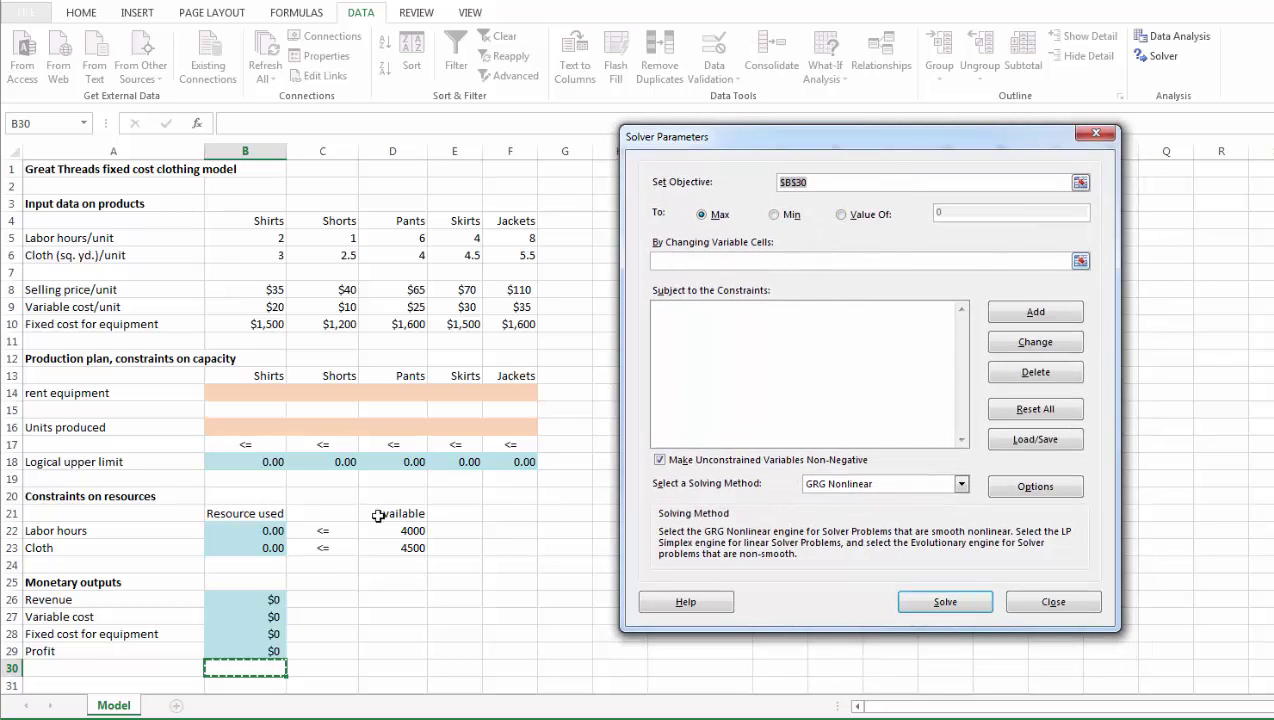
{"action": "left_click", "coordinate": [242, 653]}
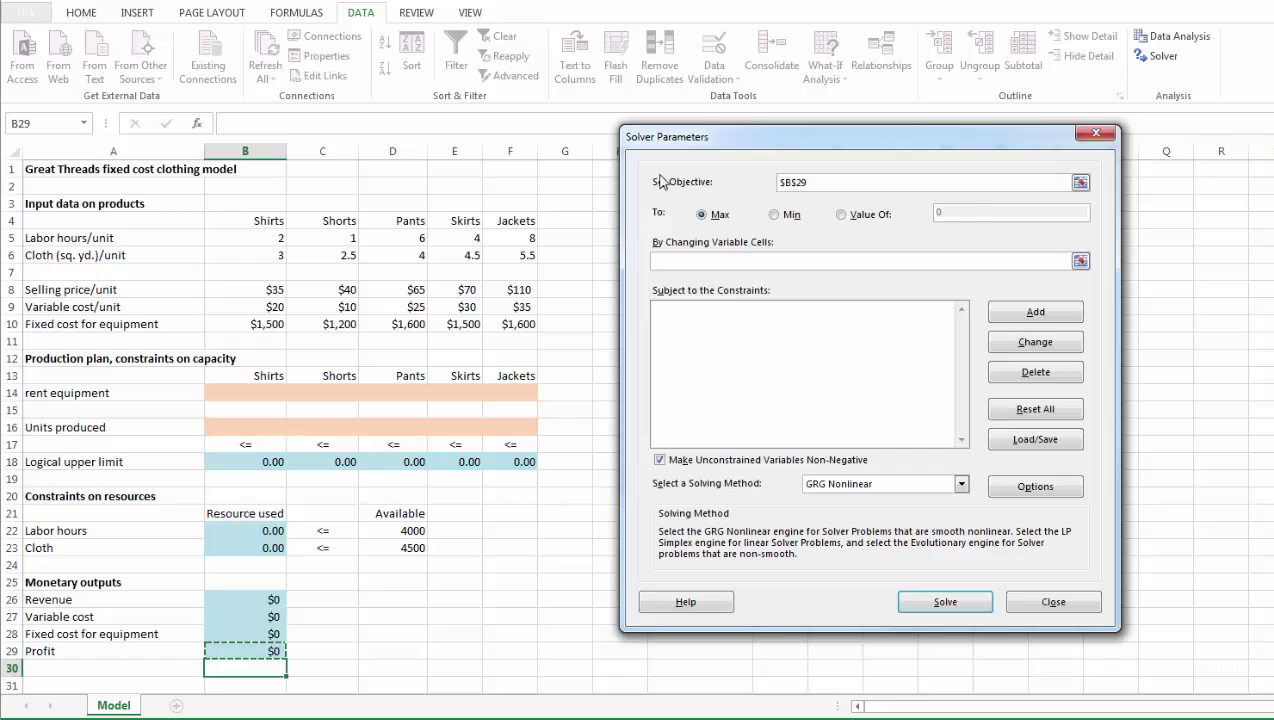
Set the Solver changing variable cells to the rent equipment range B14:F14 and the units produced range B16:F16
{"action": "left_click", "coordinate": [690, 262]}
{"action": "left_click", "coordinate": [234, 391]}
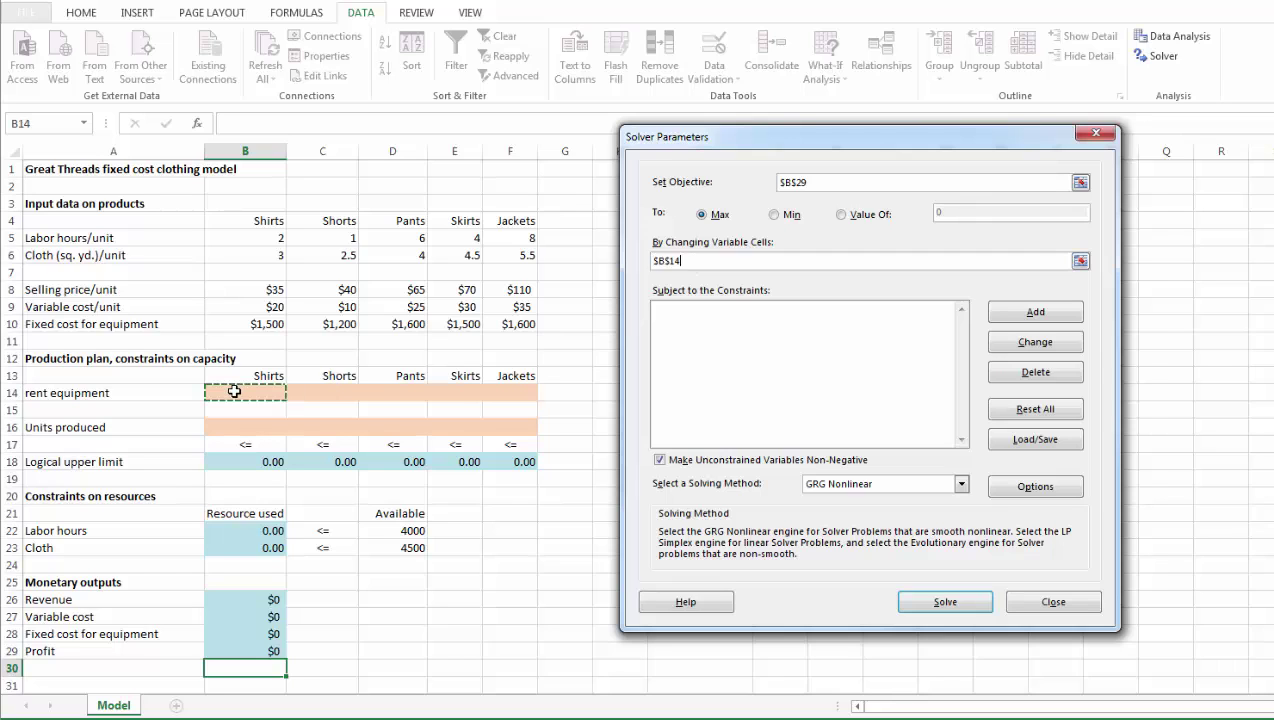
{"action": "left_click_drag", "start_coordinate": [234, 391], "coordinate": [490, 391]}
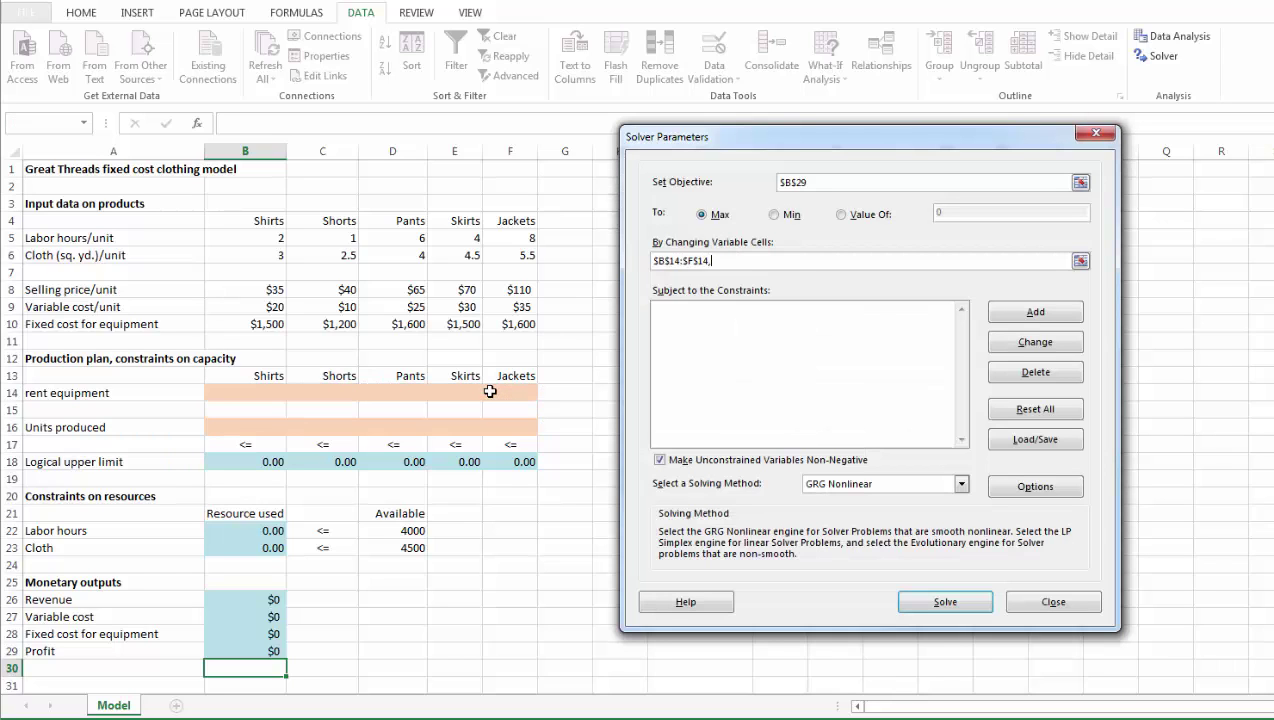
{"action": "left_click_drag", "start_coordinate": [221, 429], "coordinate": [510, 428]}
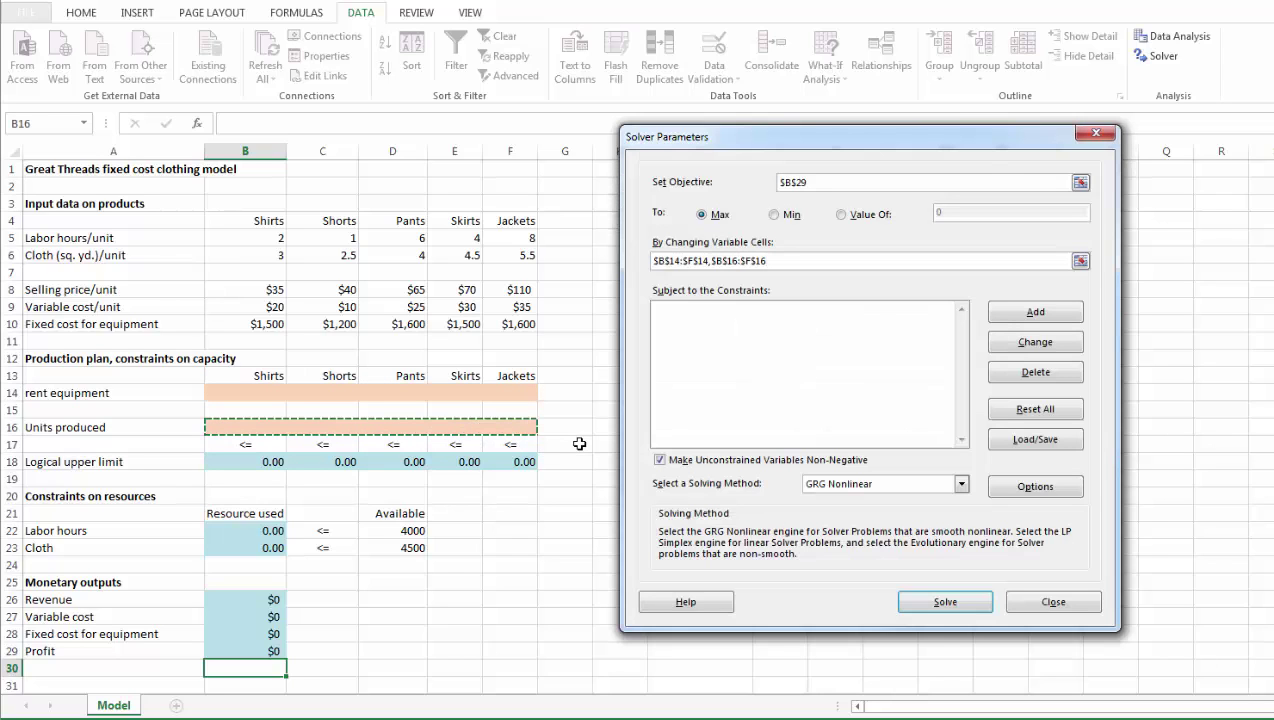
Add a Solver constraint keeping units produced B16:F16 <= the logical upper limits in B18:F18
{"action": "left_click", "coordinate": [1036, 313]}
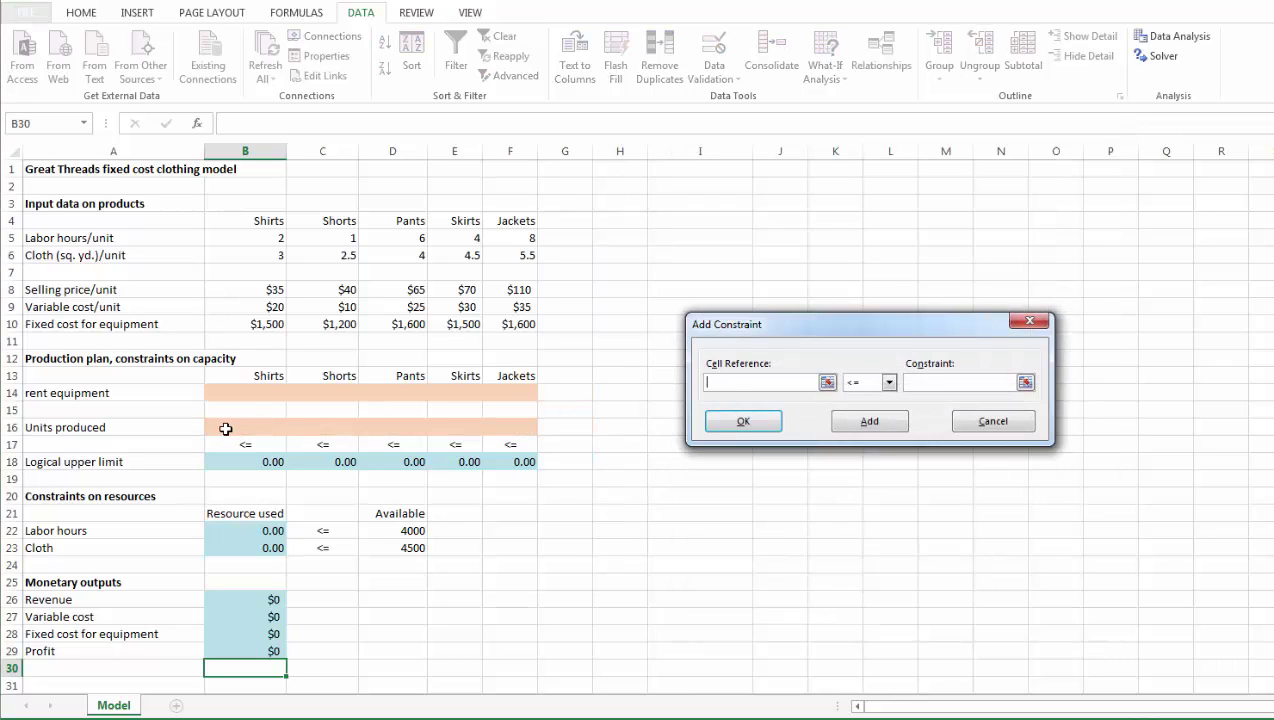
{"action": "left_click_drag", "start_coordinate": [226, 428], "coordinate": [508, 427]}
{"action": "left_click", "coordinate": [917, 382]}
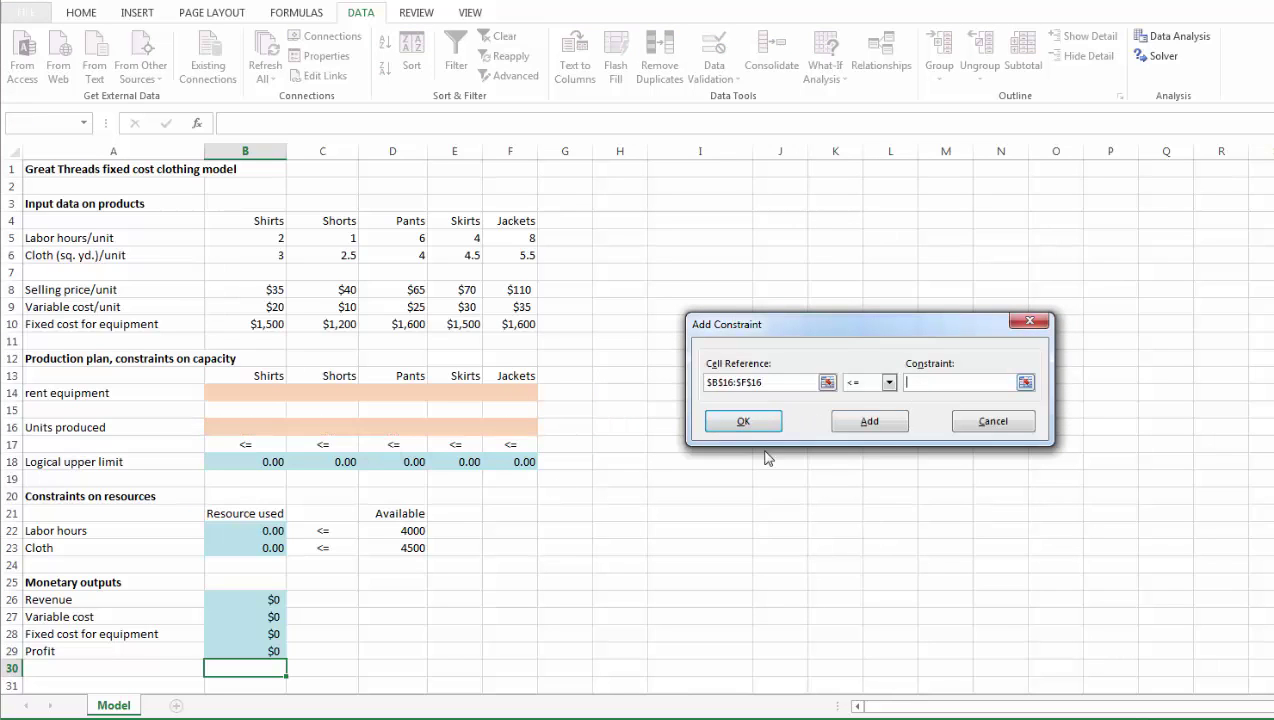
{"action": "left_click", "coordinate": [220, 464]}
{"action": "left_click_drag", "start_coordinate": [224, 464], "coordinate": [499, 462]}
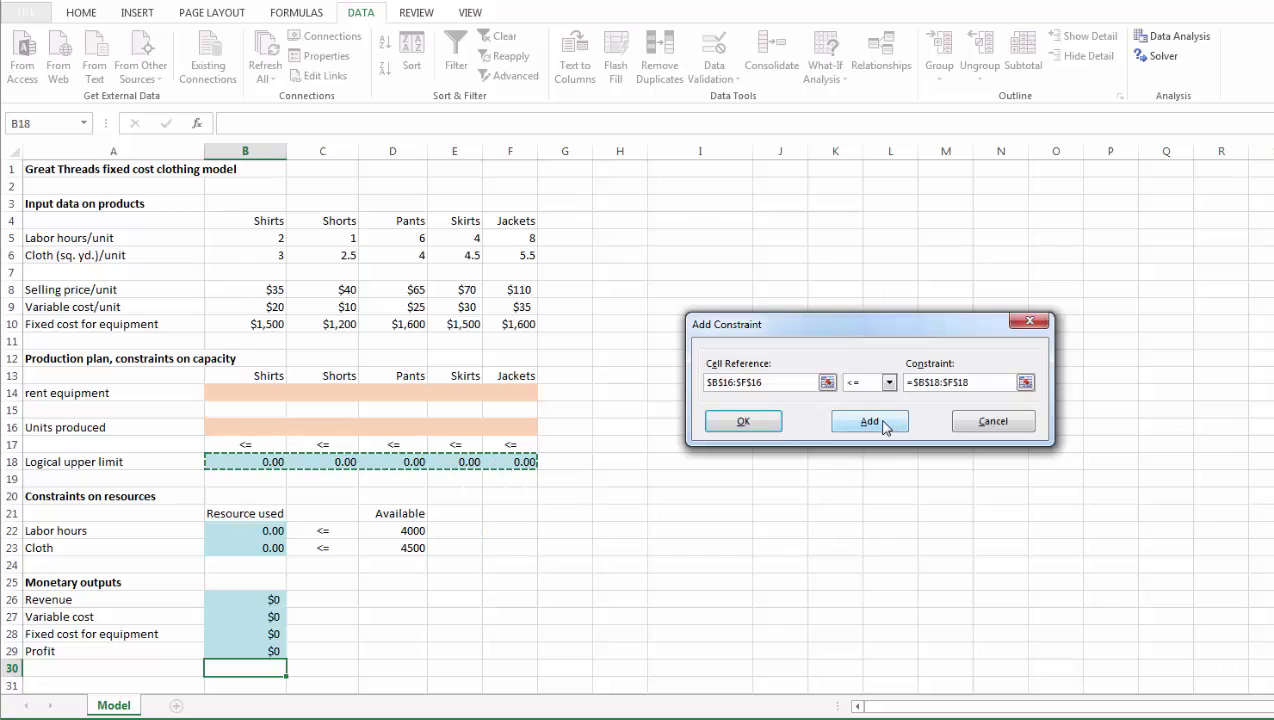
{"action": "left_click", "coordinate": [884, 424]}
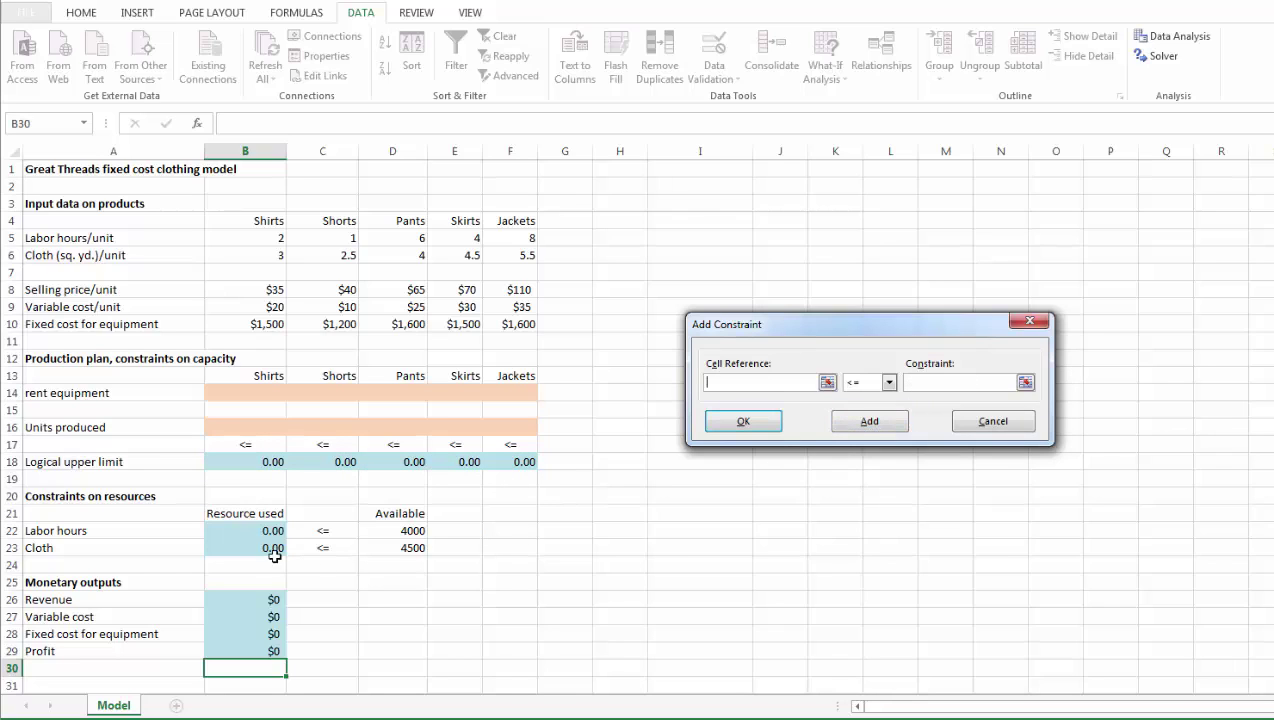
Add the resource constraint B22:B23 <= D22:D23 and choose Simplex LP as the solving method
{"action": "left_click_drag", "start_coordinate": [249, 528], "coordinate": [262, 548]}
{"action": "left_click", "coordinate": [917, 390]}
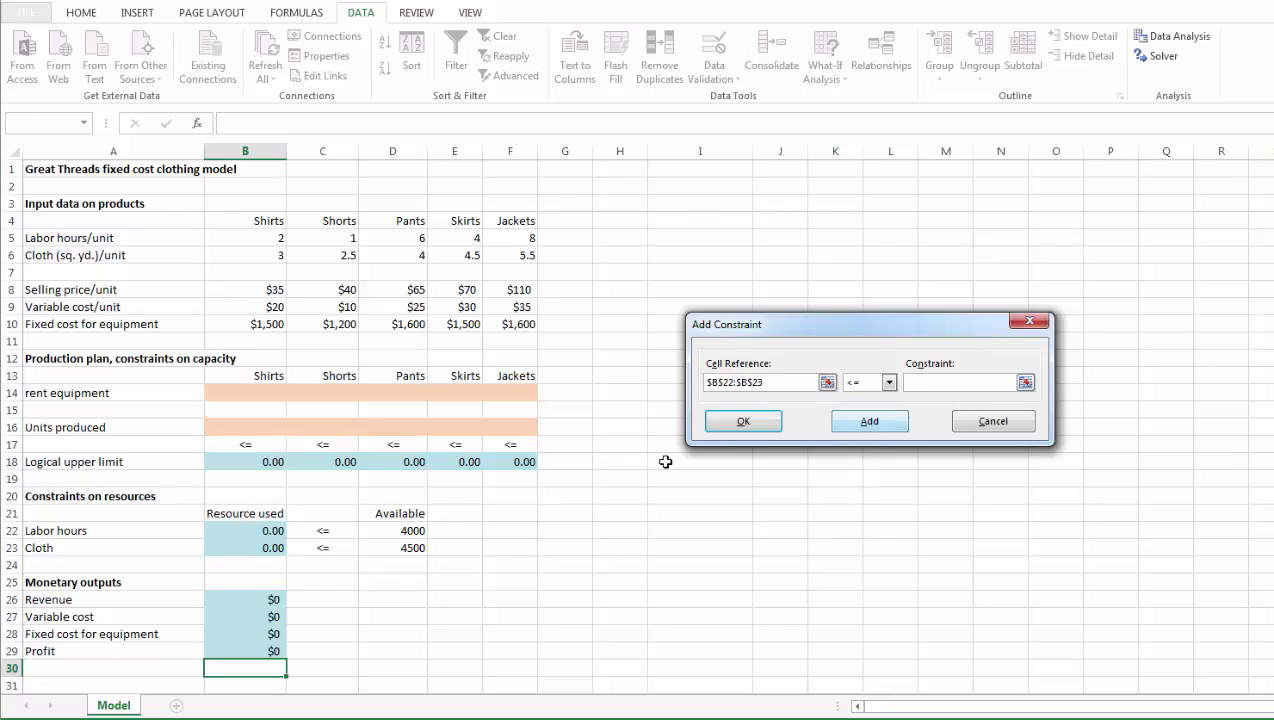
{"action": "left_click_drag", "start_coordinate": [388, 528], "coordinate": [389, 548]}
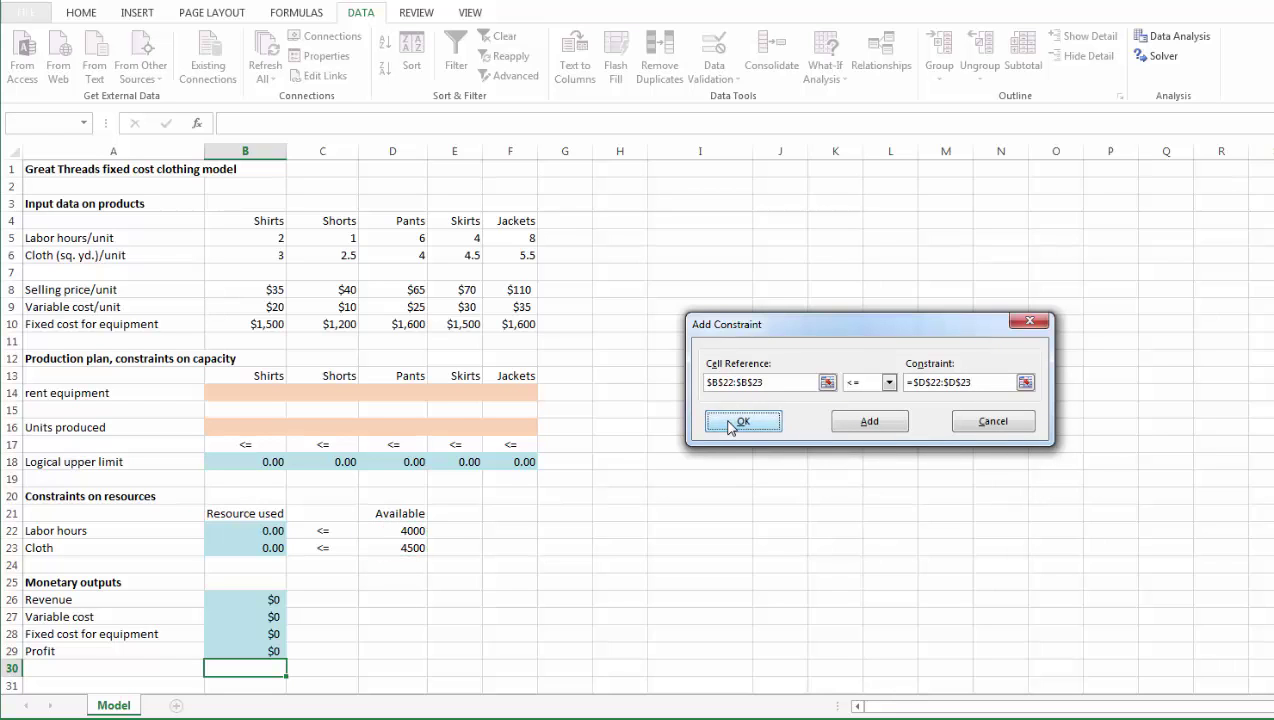
{"action": "left_click", "coordinate": [741, 422]}
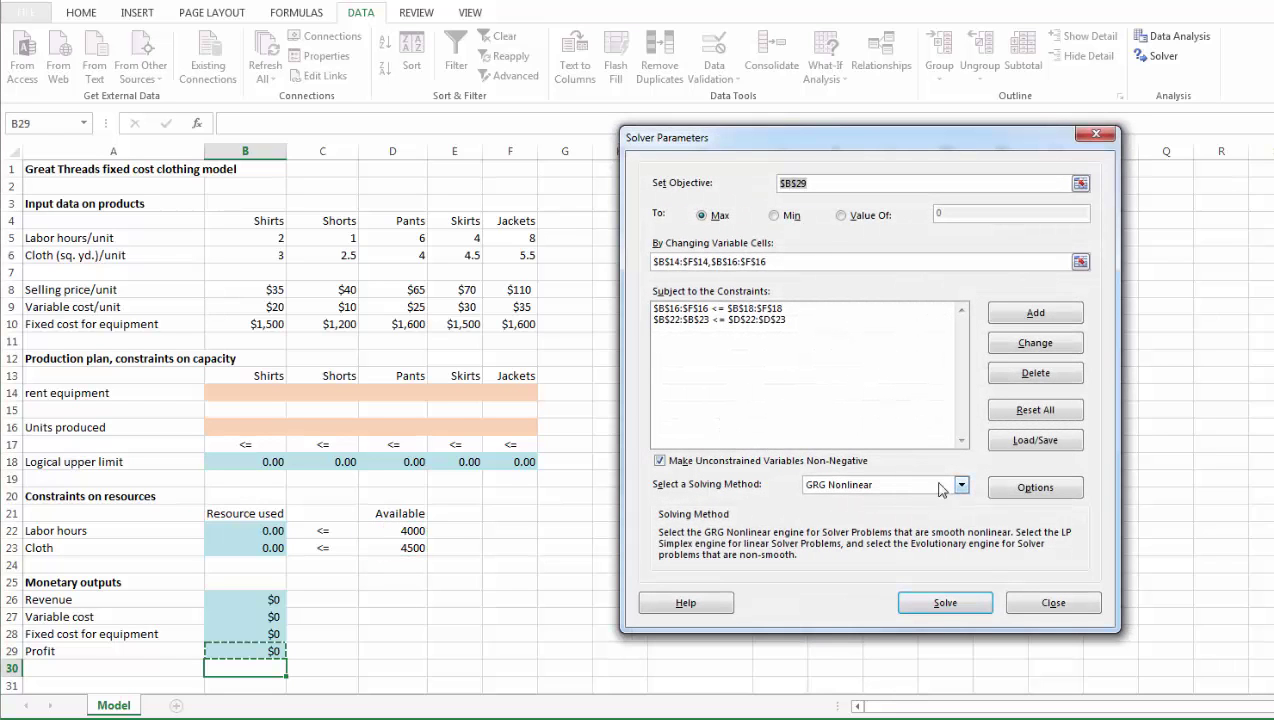
{"action": "left_click", "coordinate": [960, 485]}
{"action": "left_click", "coordinate": [840, 511]}
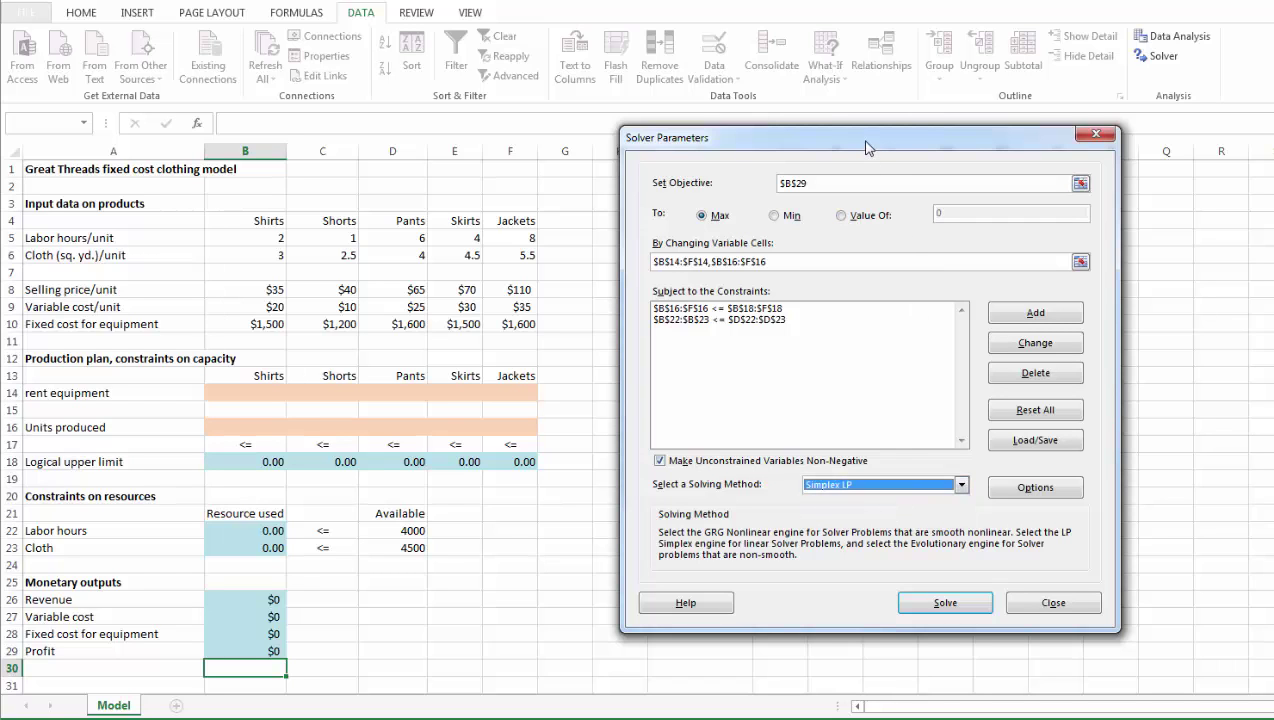
Edit the Integer Optimality (%) setting in the Solver options and try to solve the model
{"action": "left_click", "coordinate": [1028, 489]}
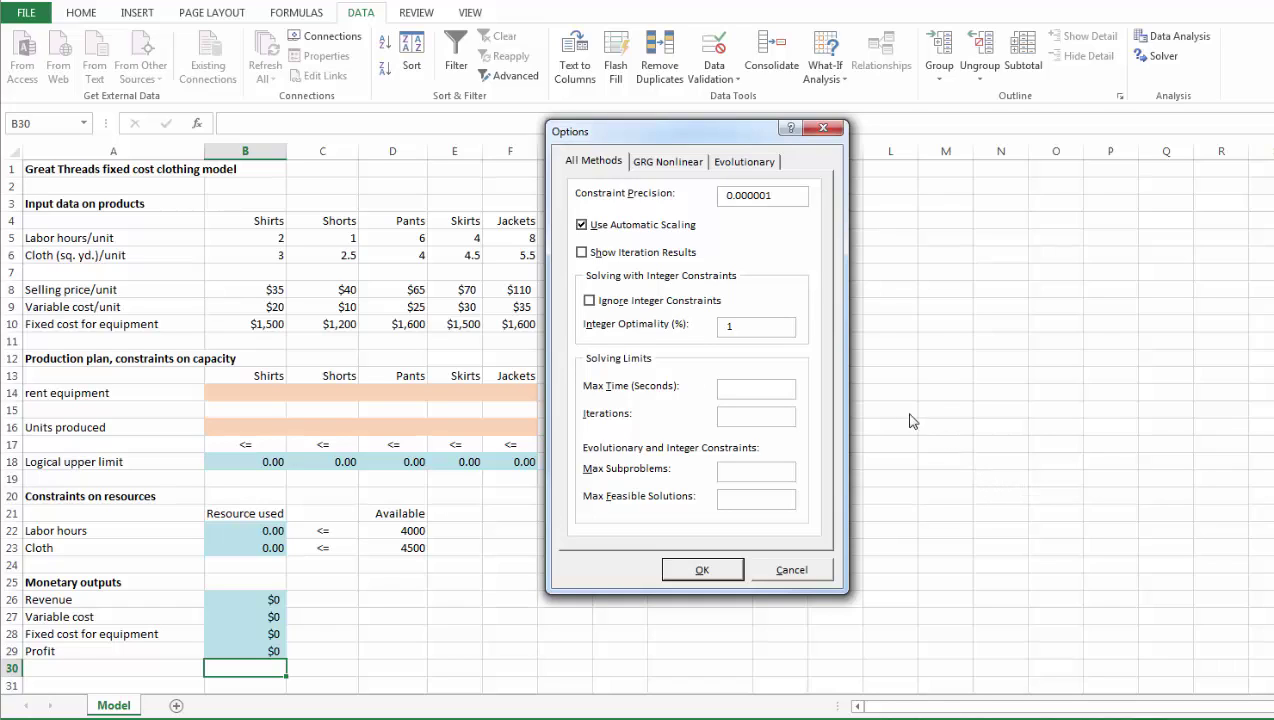
{"action": "left_click_drag", "start_coordinate": [737, 325], "coordinate": [708, 323]}
{"action": "left_click", "coordinate": [700, 569]}
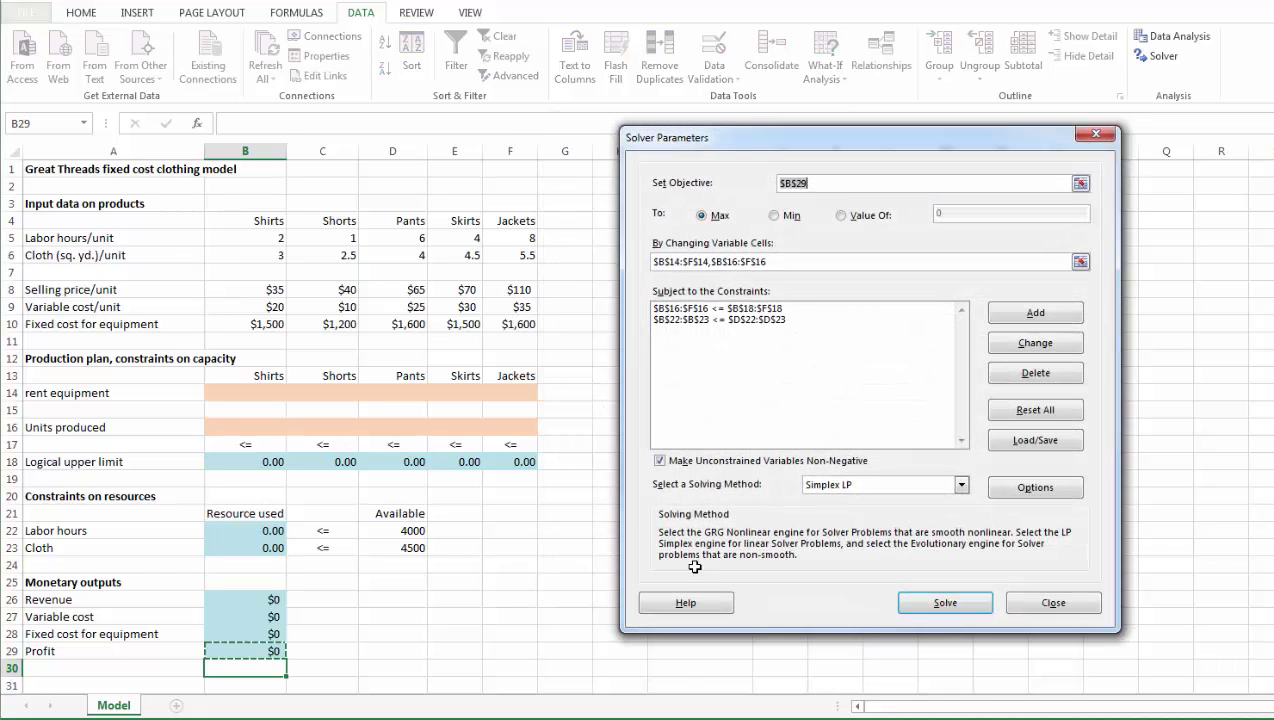
{"action": "left_click", "coordinate": [945, 604]}
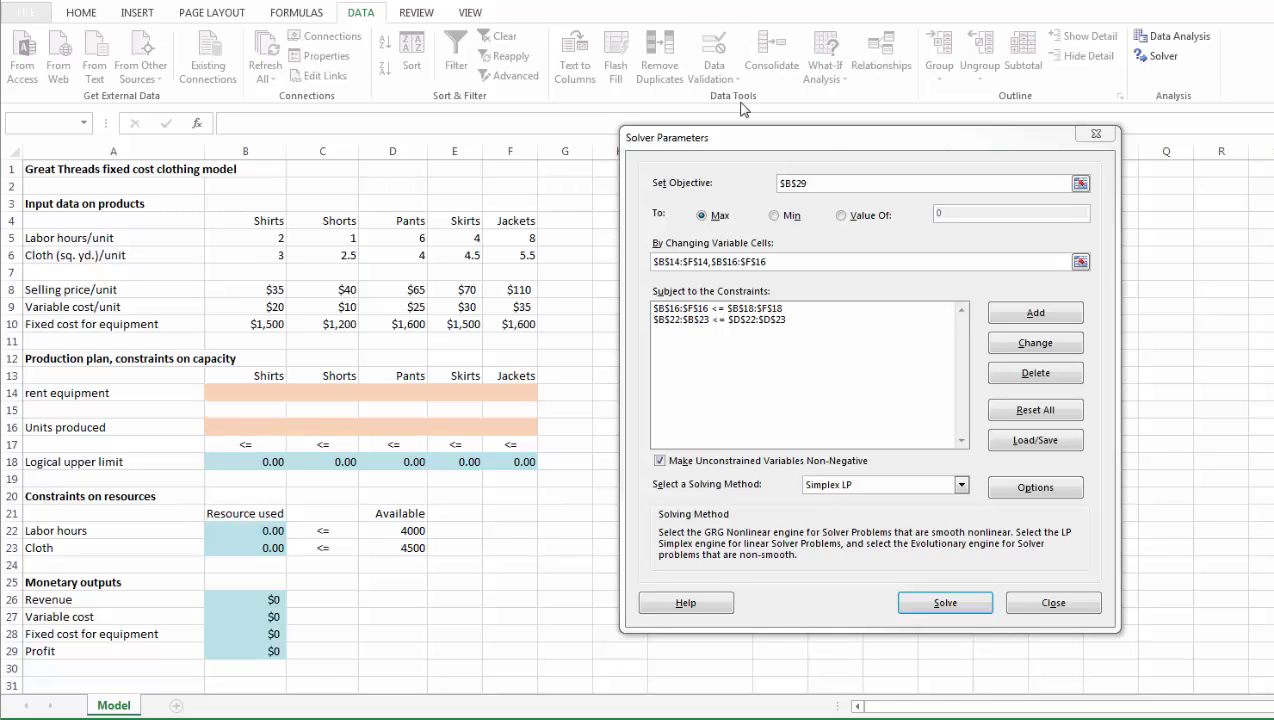
Add a Solver constraint making the rent equipment cells B14:F14 binary
{"action": "left_click", "coordinate": [1035, 314]}
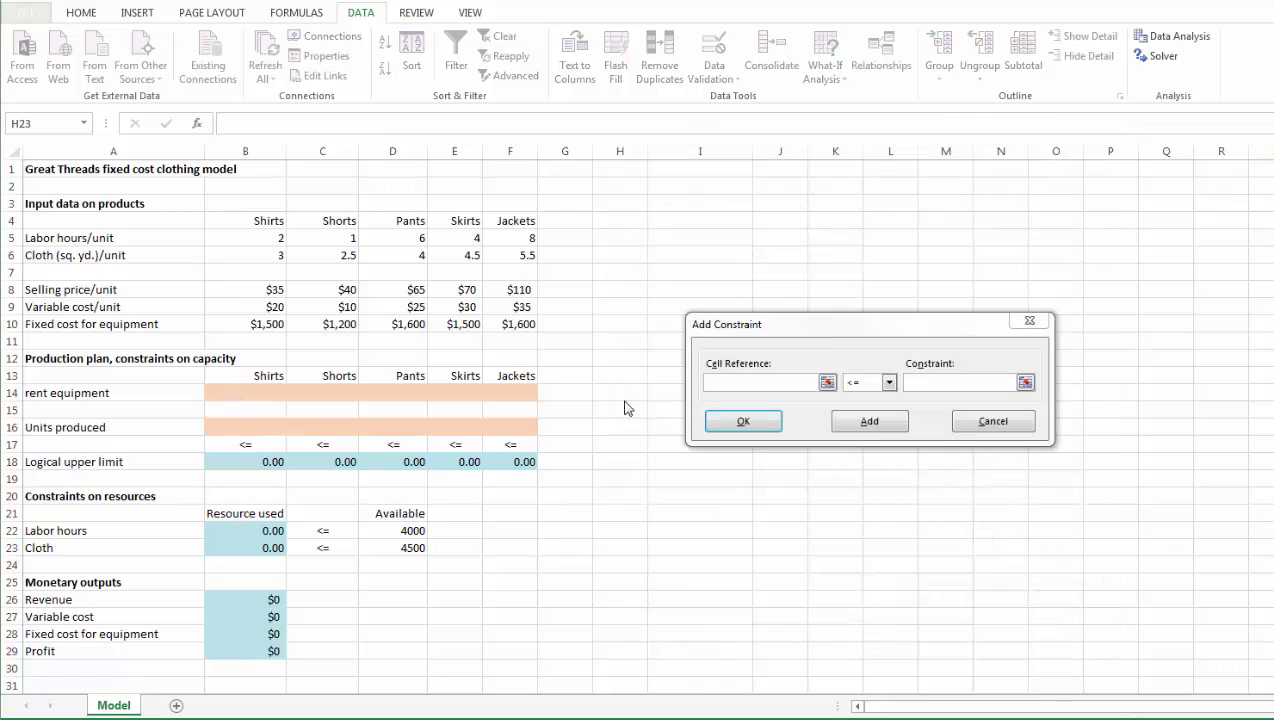
{"action": "left_click", "coordinate": [709, 389]}
{"action": "left_click", "coordinate": [240, 393]}
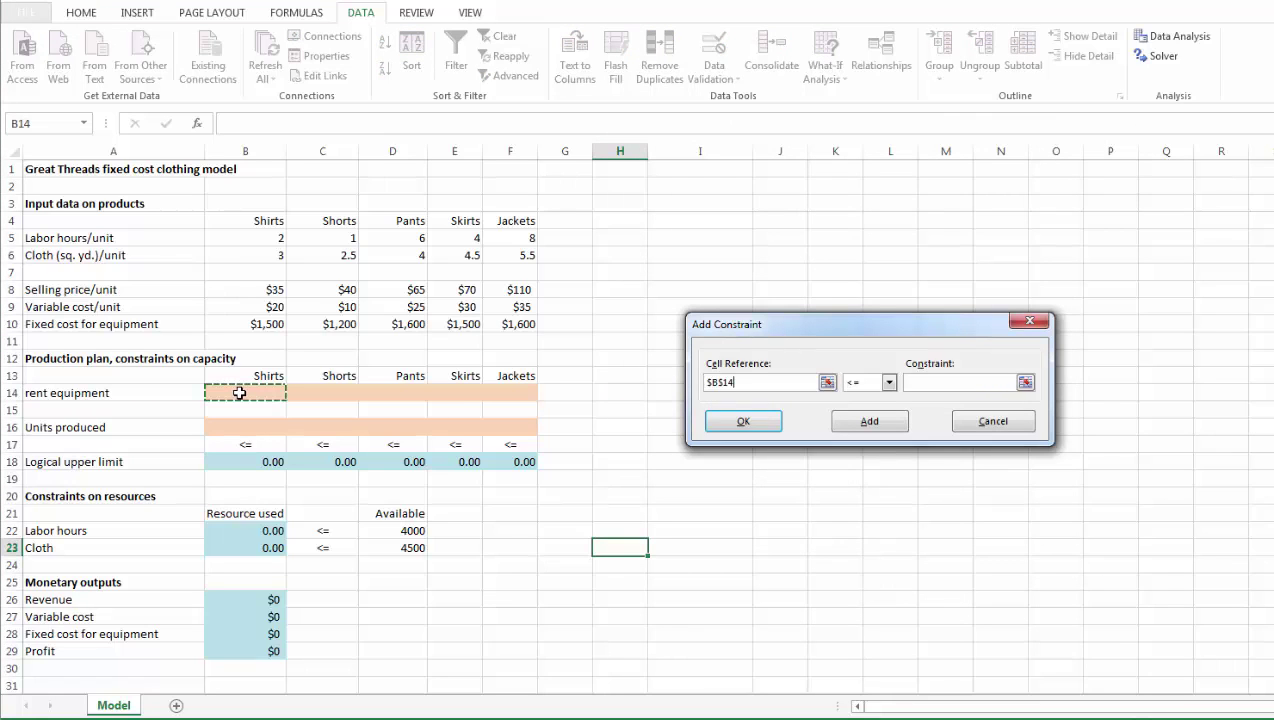
{"action": "left_click_drag", "start_coordinate": [240, 393], "coordinate": [496, 383]}
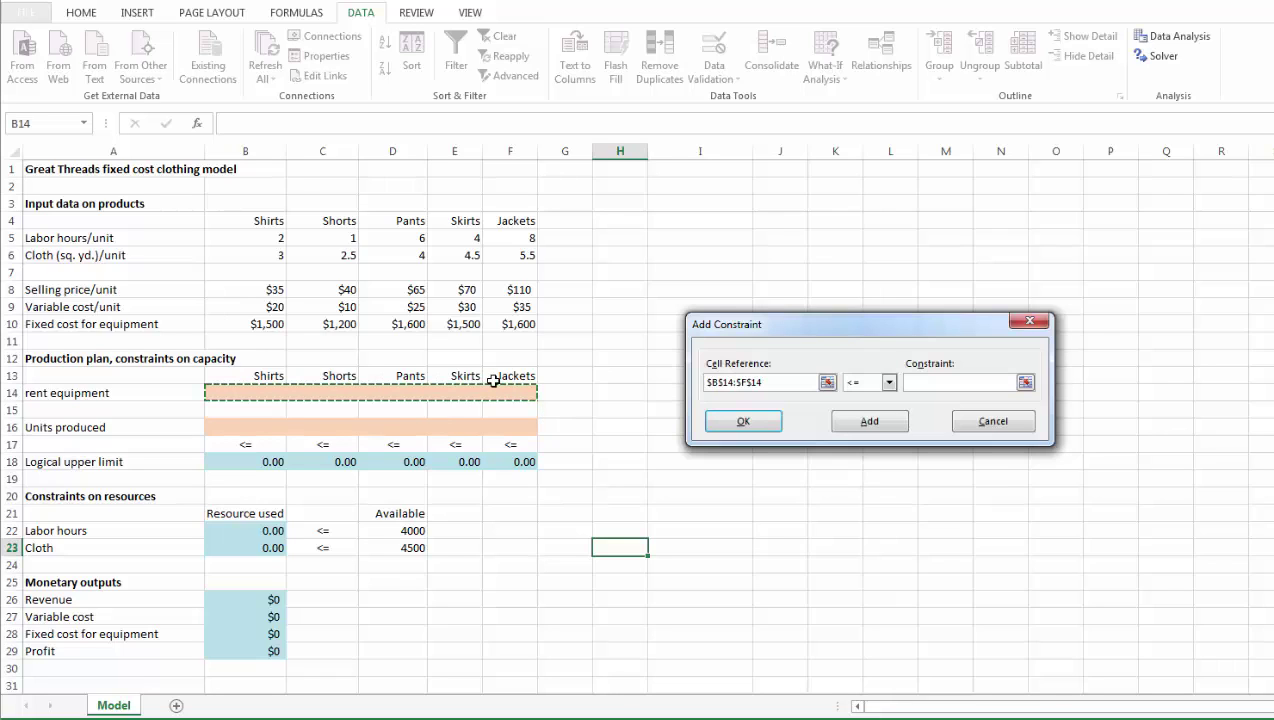
{"action": "left_click", "coordinate": [889, 384]}
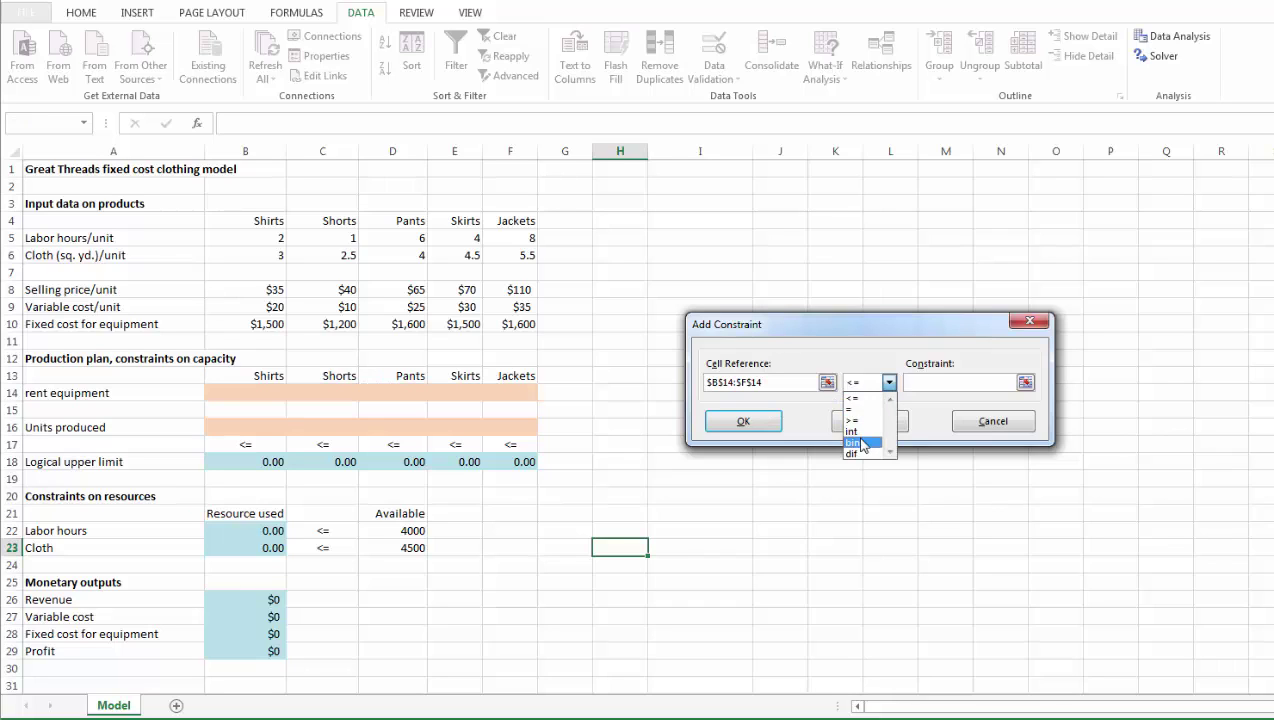
{"action": "left_click", "coordinate": [862, 444]}
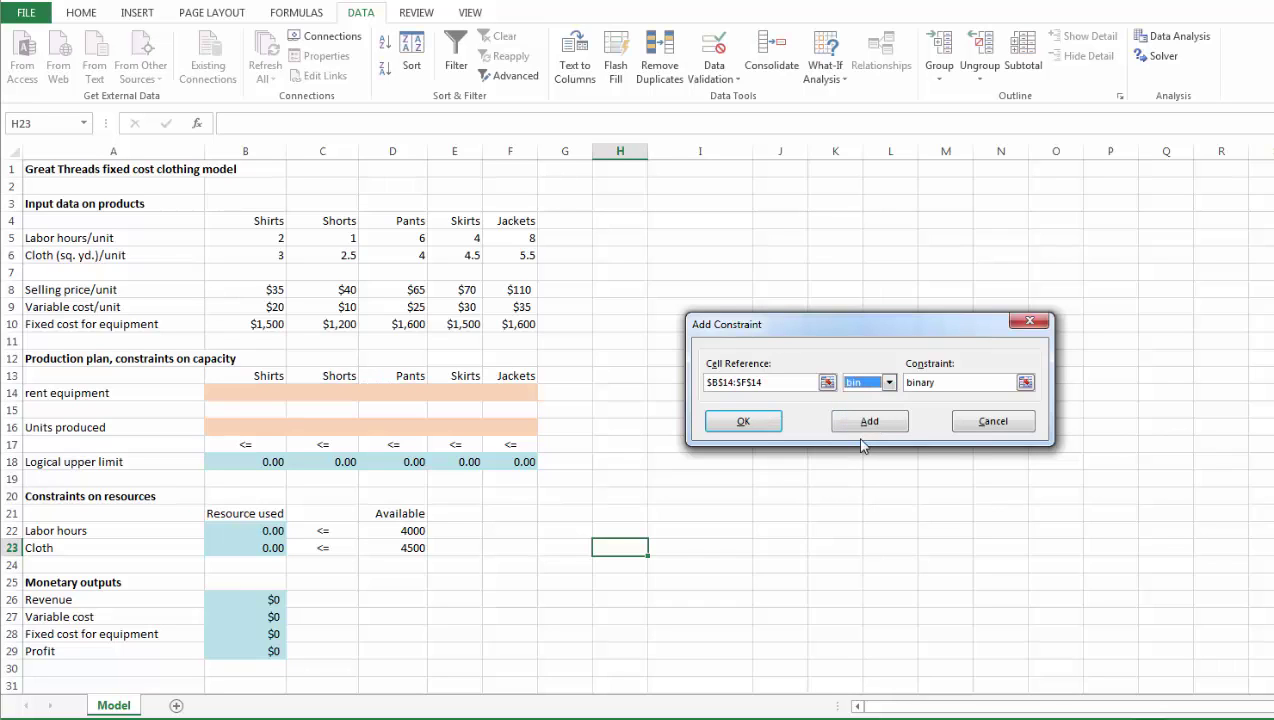
{"action": "left_click", "coordinate": [750, 424]}
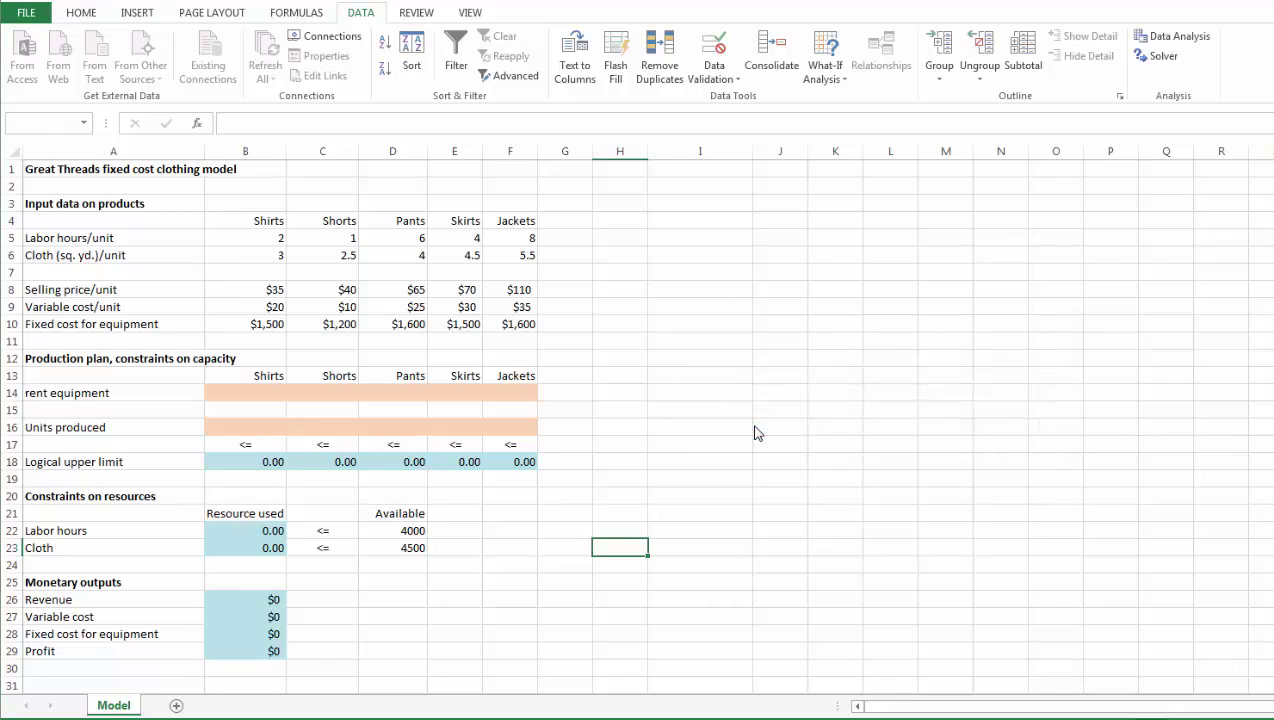
Solve the model and keep the Solver solution
{"action": "left_click", "coordinate": [945, 604]}
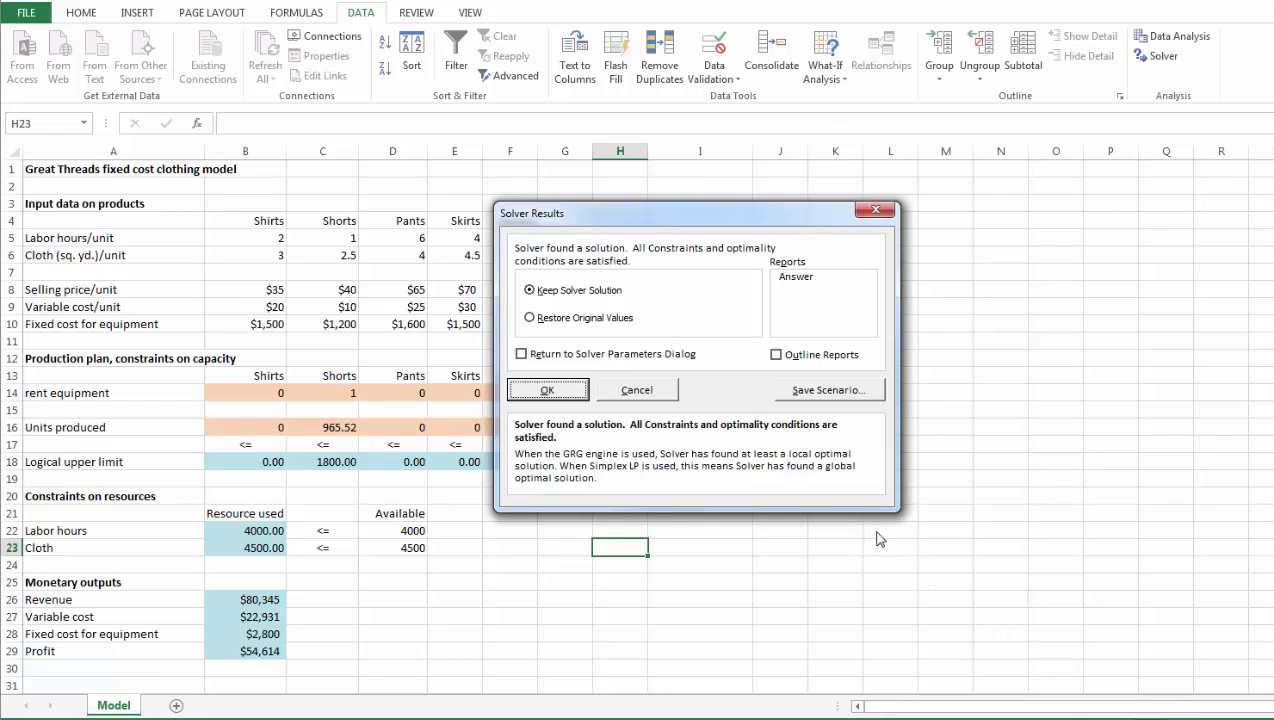
{"action": "left_click", "coordinate": [563, 389]}
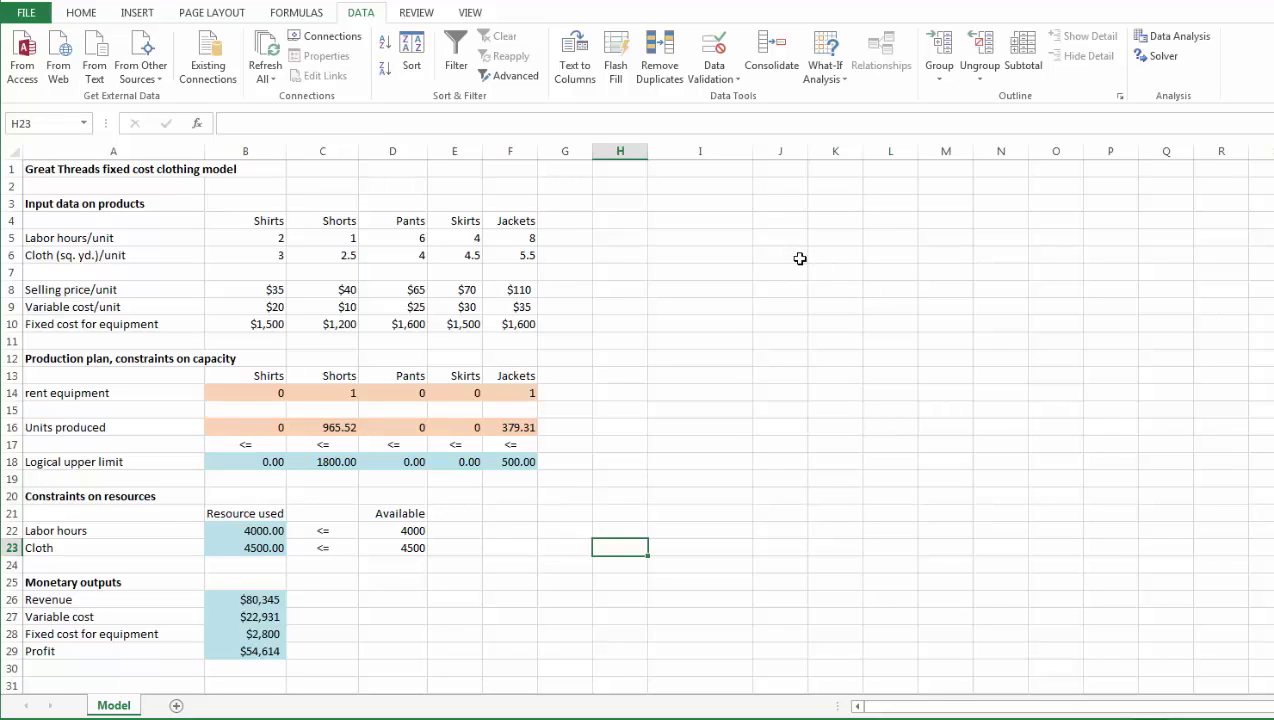
Examine the solved rent decisions and units produced for shorts and jackets, along with the profit and labor hours used
{"action": "left_click", "coordinate": [337, 391]}
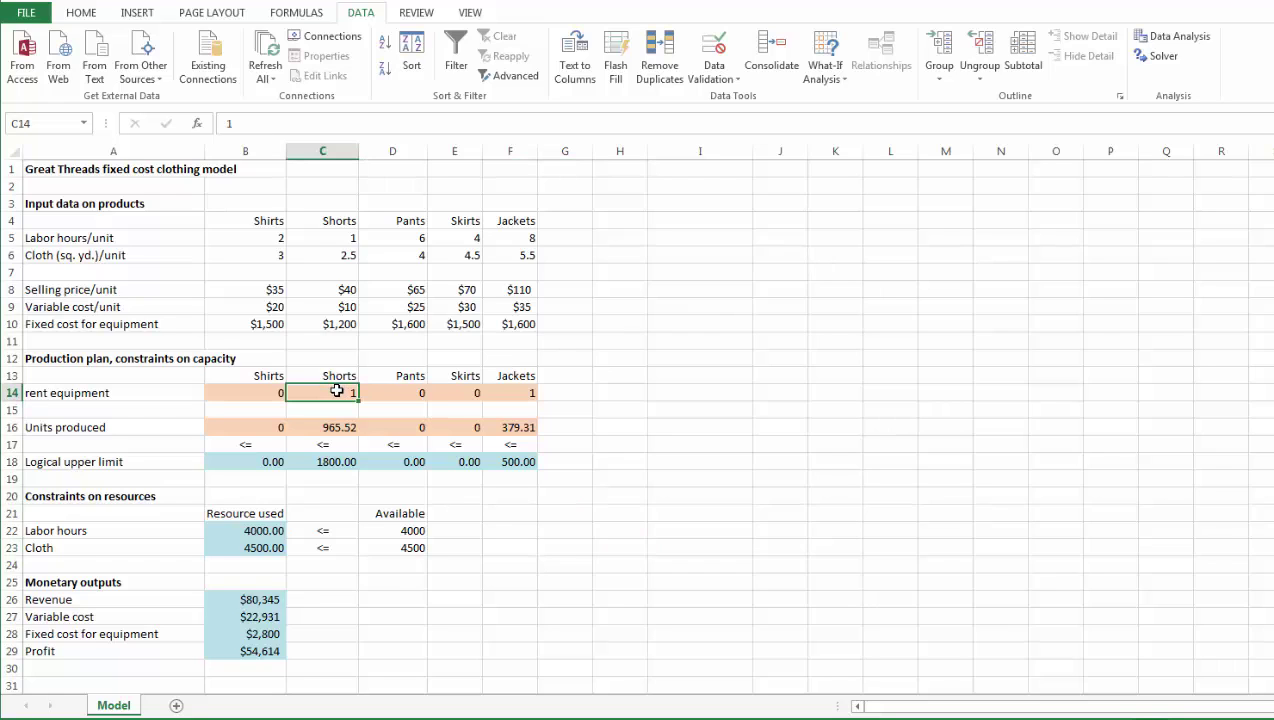
{"action": "left_click", "coordinate": [506, 390]}
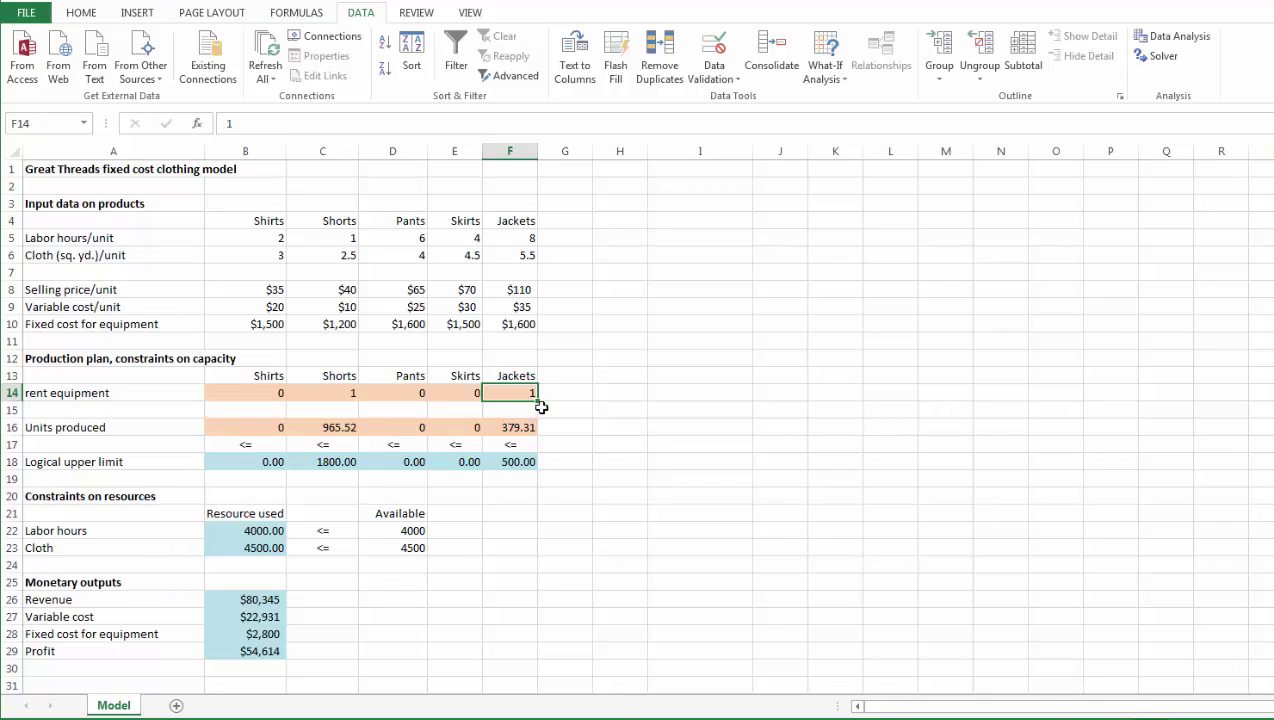
{"action": "left_click", "coordinate": [322, 428]}
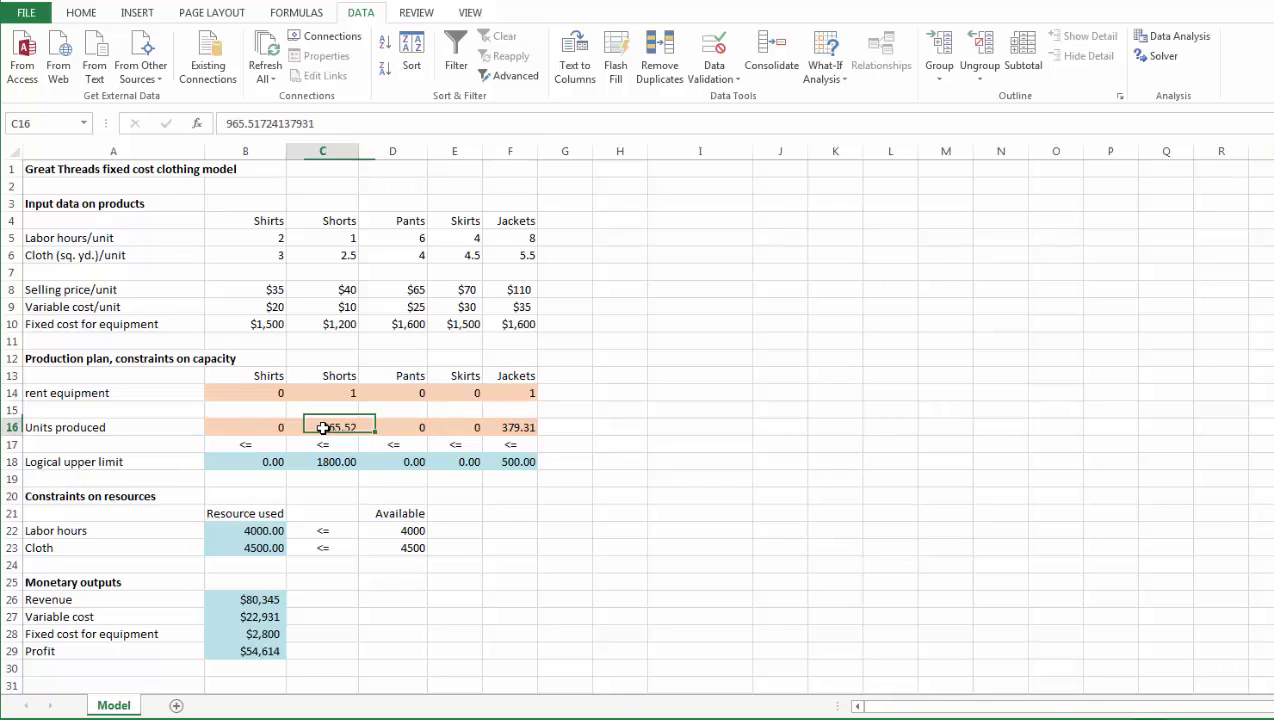
{"action": "left_click", "coordinate": [510, 428]}
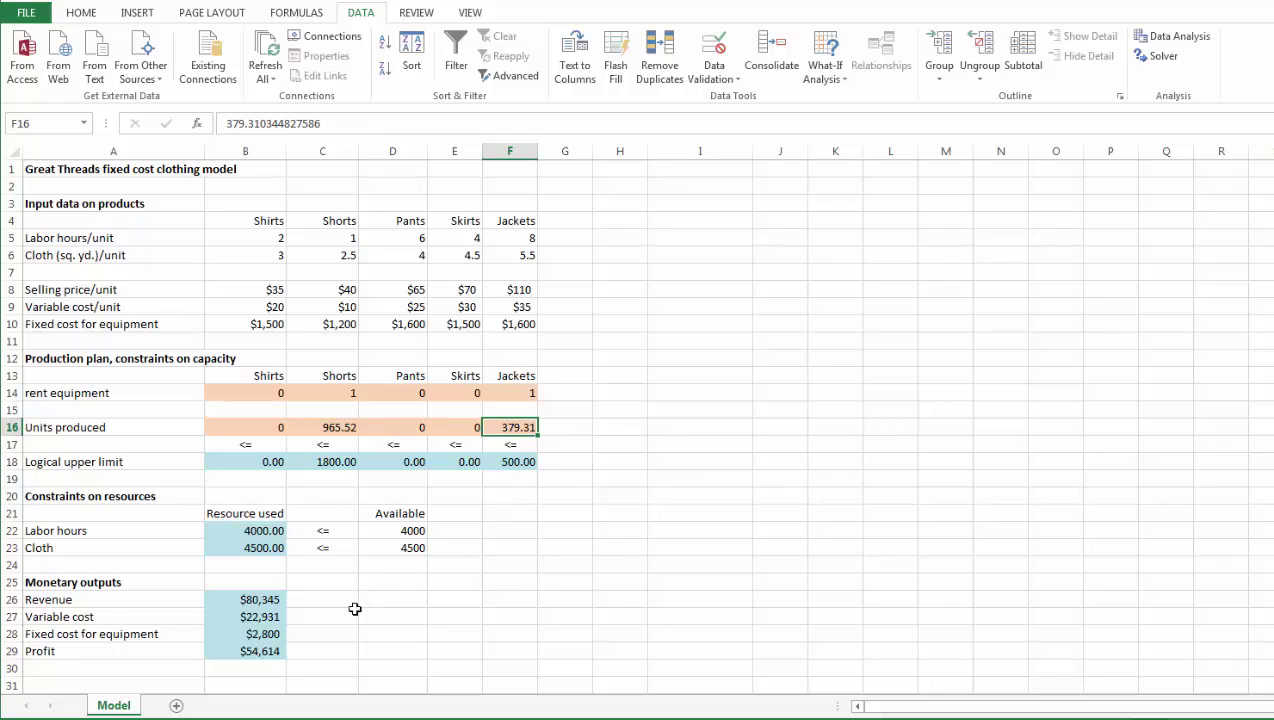
{"action": "left_click", "coordinate": [227, 653]}
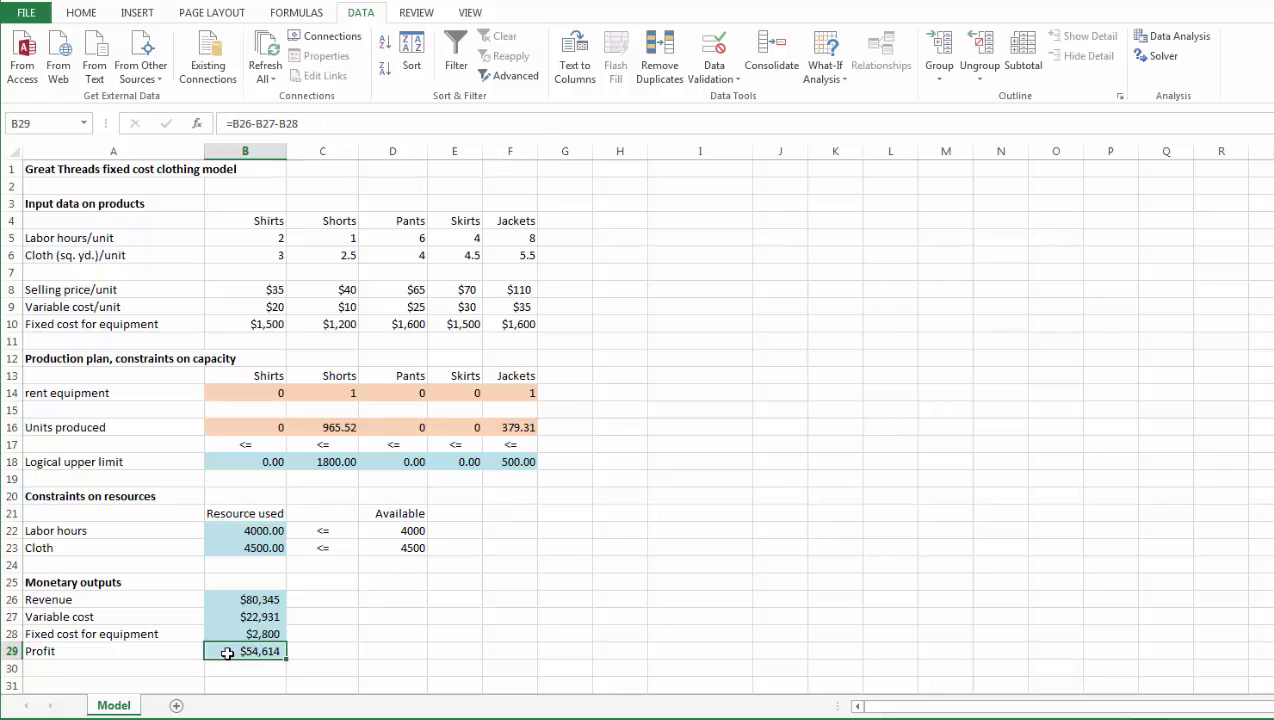
{"action": "left_click", "coordinate": [248, 531]}
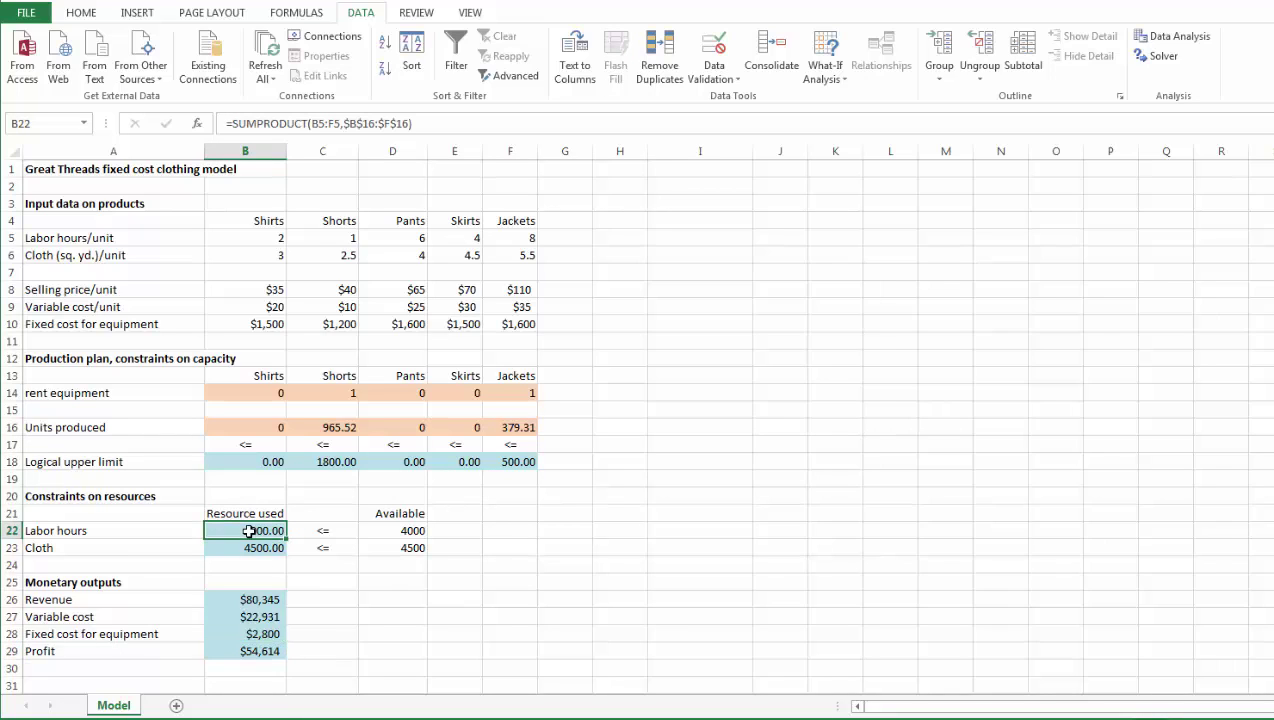